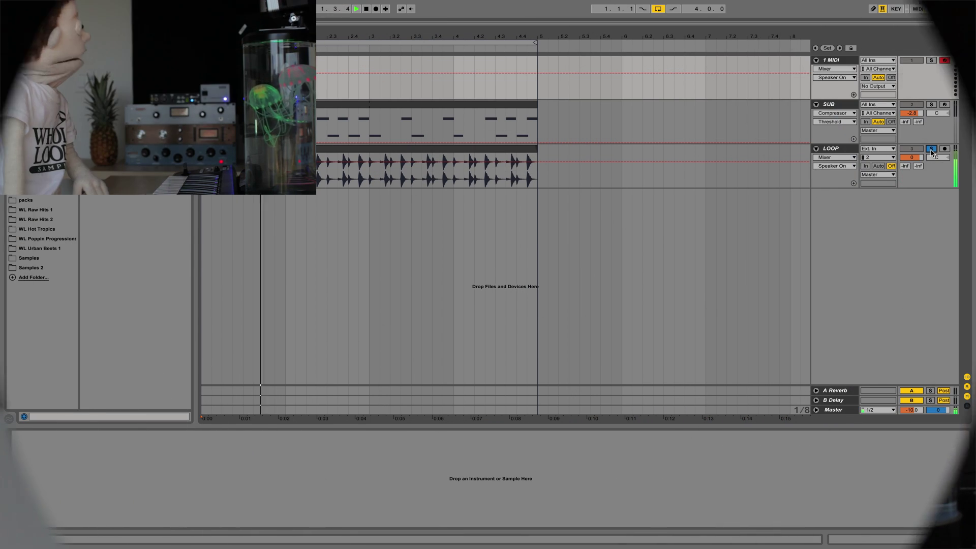
Solo the SUB track and replay the beat from the LOOP clip at bar 1
left_click(931, 104)
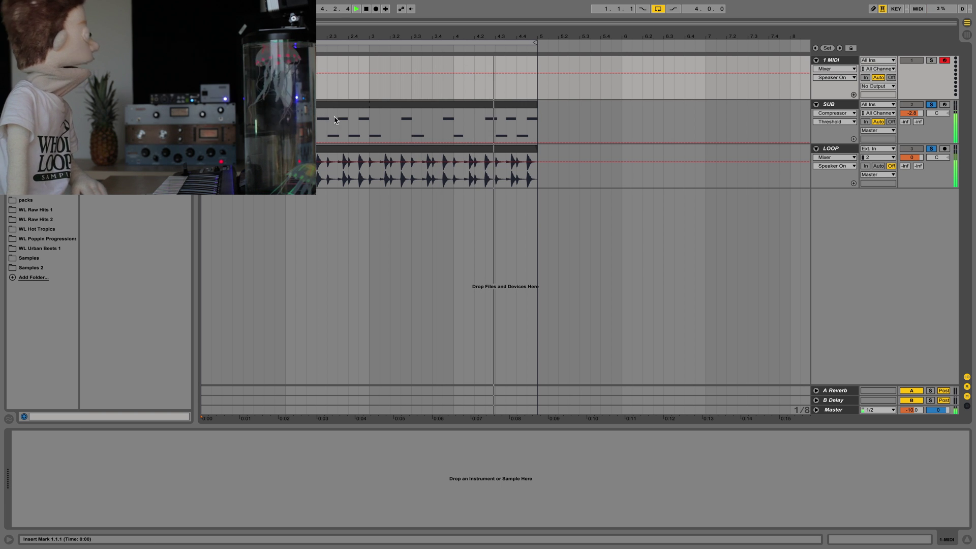
key("space")
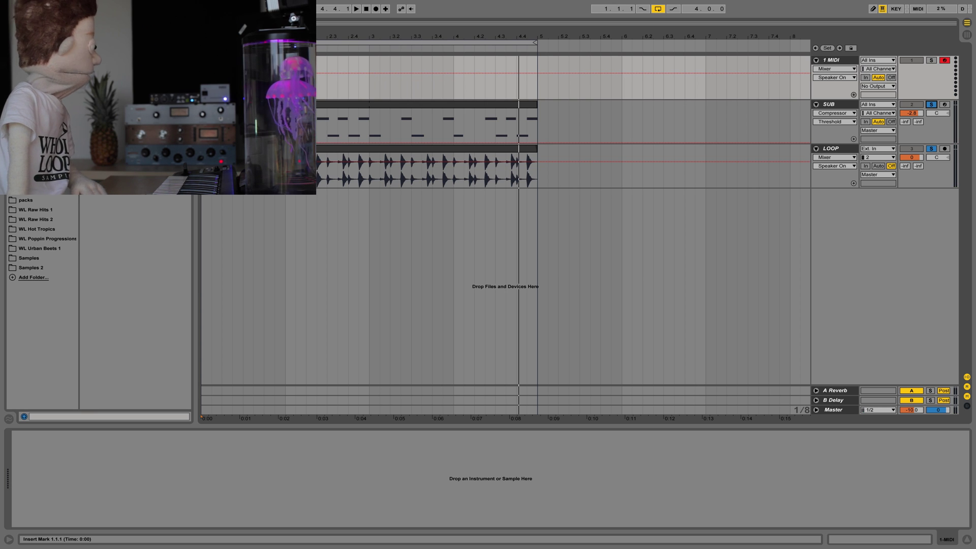
left_click(405, 160)
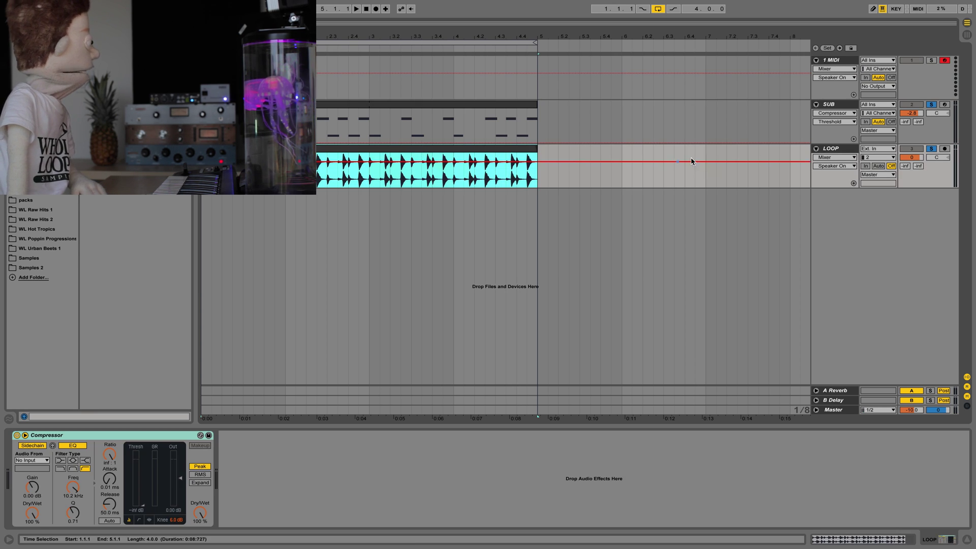
key("space")
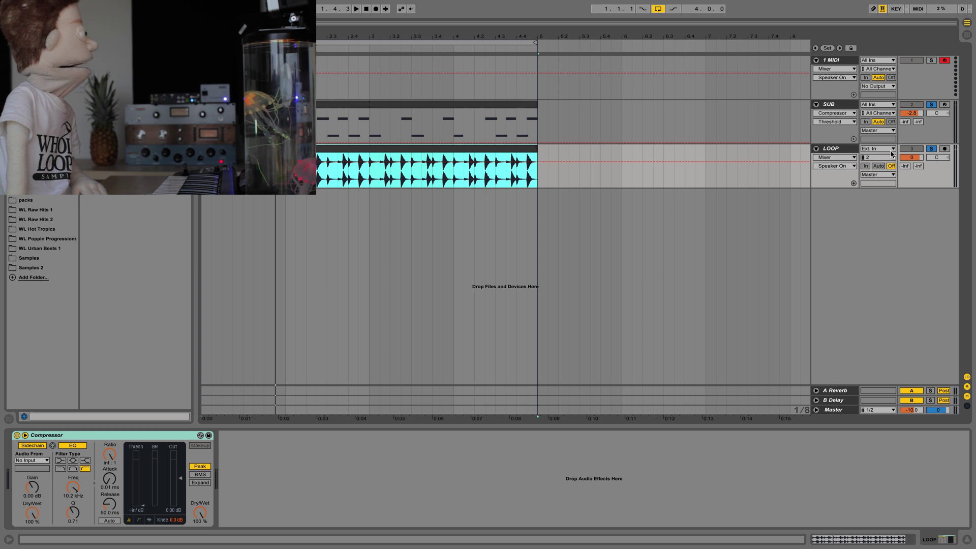
Place 4 To The Floor.mid from WL Poppin Progressions on the 1 MIDI track, looped to bar 5
left_click(844, 62)
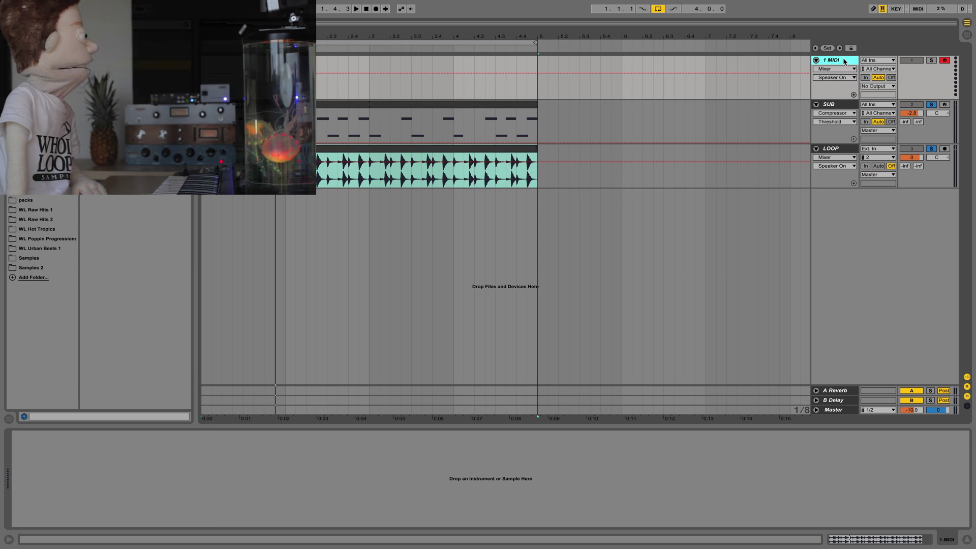
left_click(36, 241)
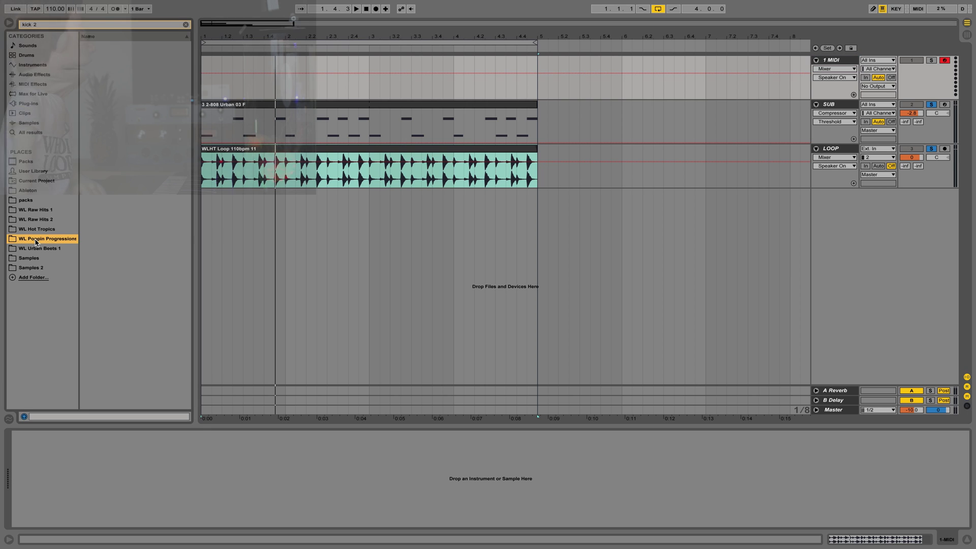
left_click(163, 94)
left_click_drag(97, 95, 209, 76)
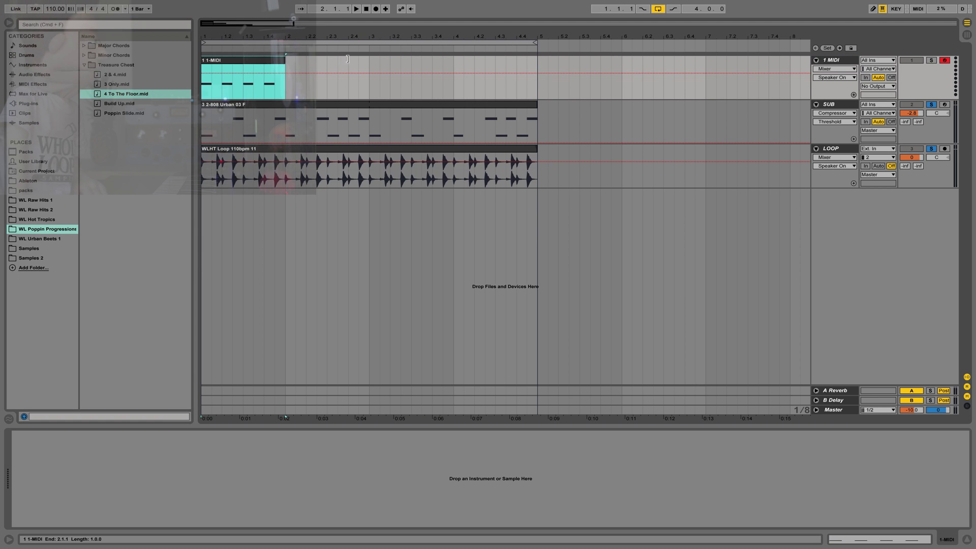
left_click_drag(285, 56, 537, 56)
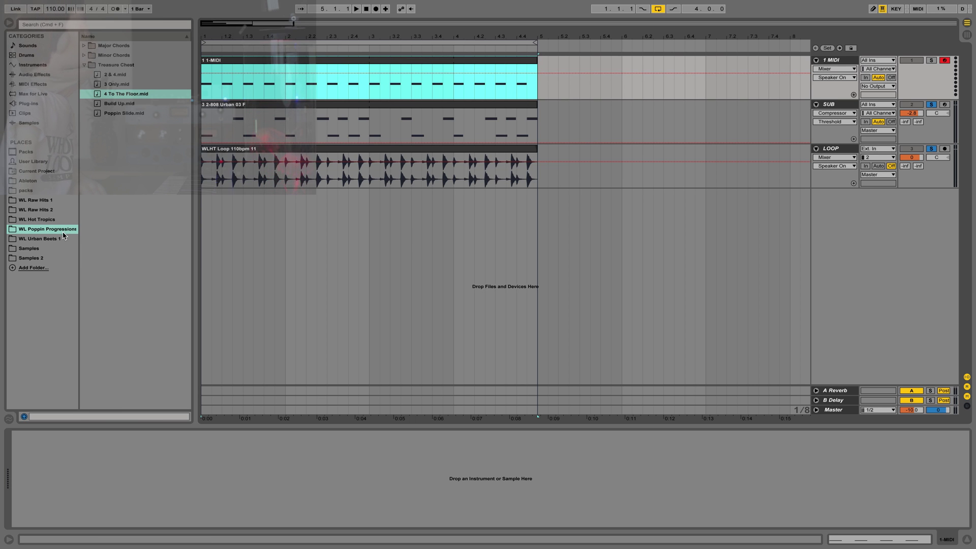
left_click(283, 61)
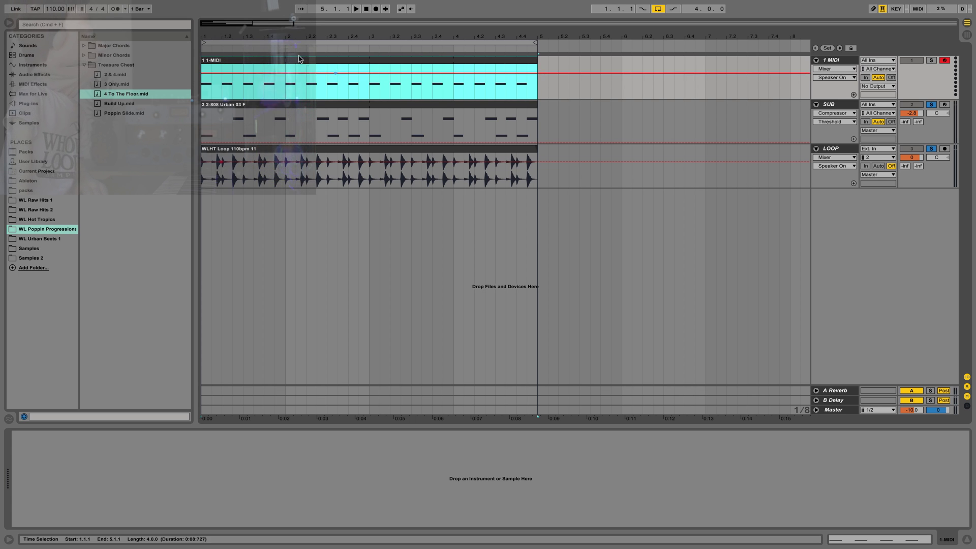
Find the Kick 2 plug-in by searching 'kick 2' and load it onto the first MIDI track
left_click(29, 103)
left_click(46, 24)
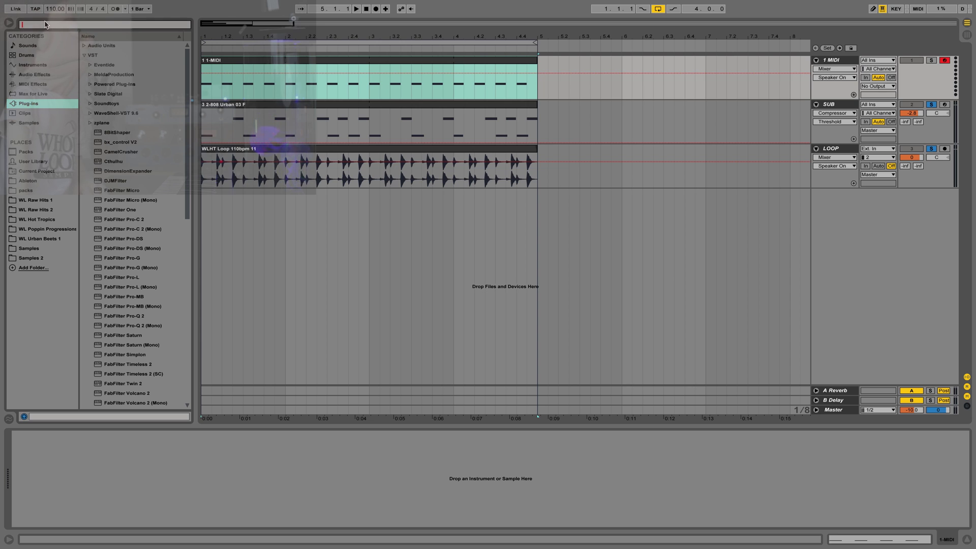
type("kick 2")
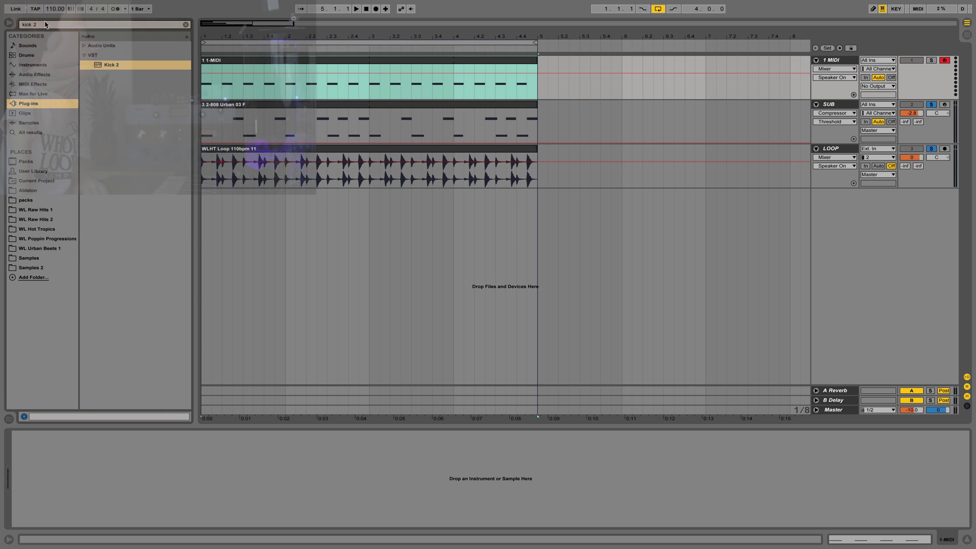
double_click(104, 67)
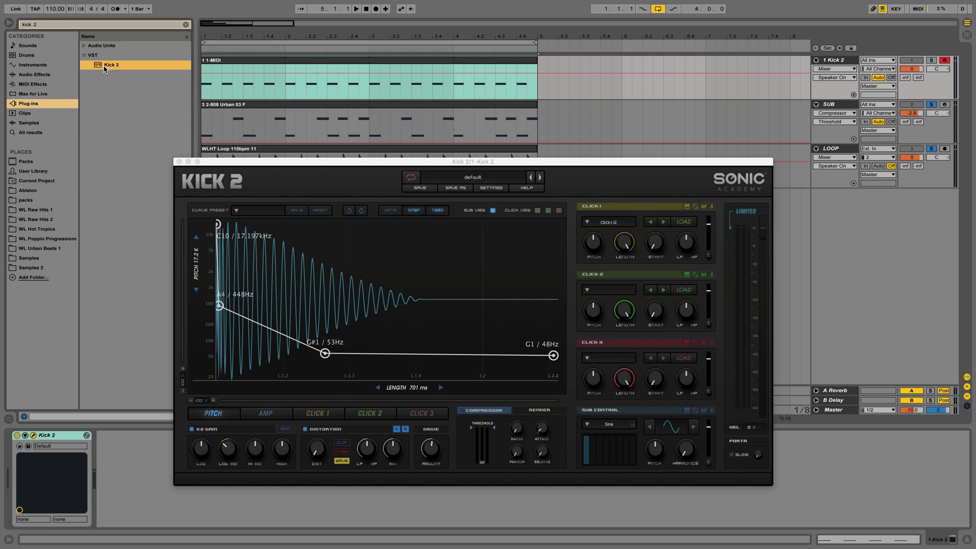
Solo the Kick 2 track and audition presets TR808 01, Bass House 01 and Bass 02 during playback
left_click(931, 61)
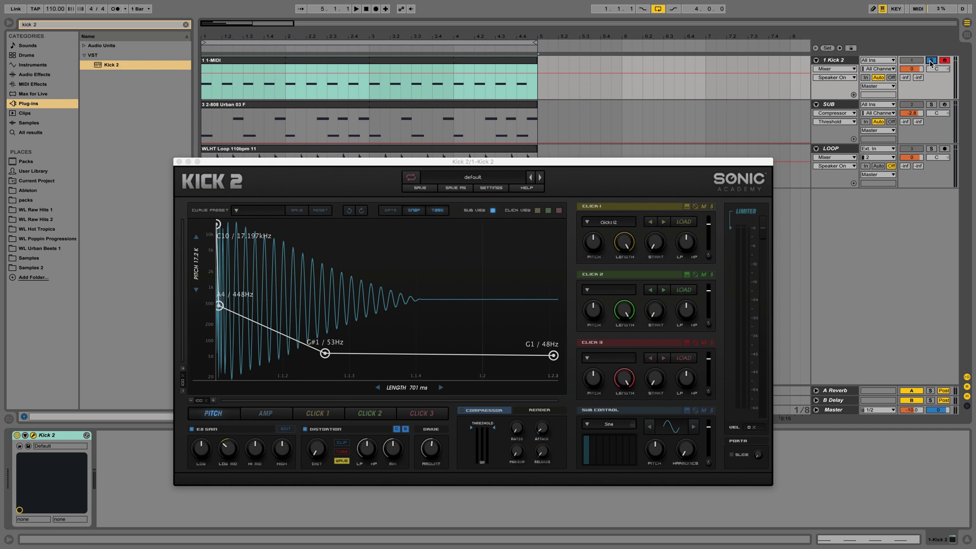
key("space")
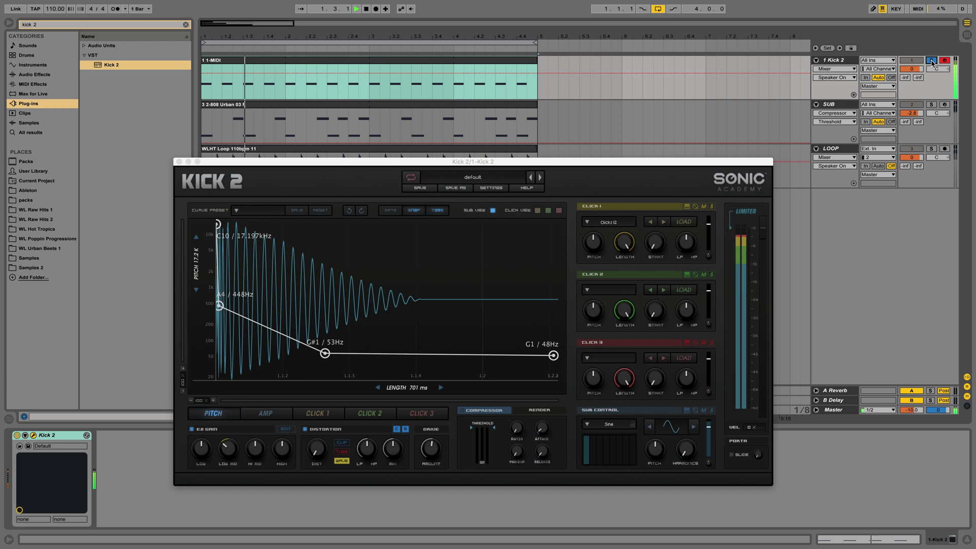
key("space")
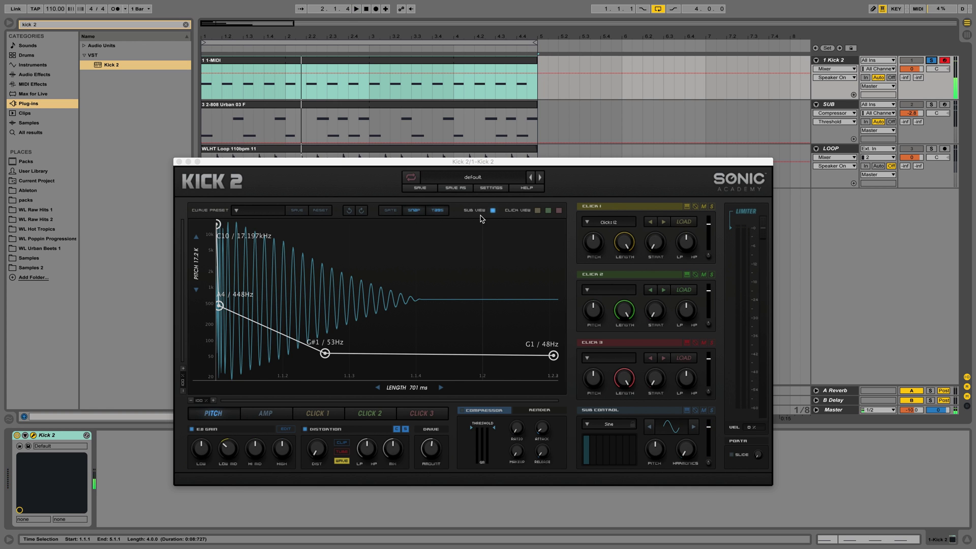
key("space")
left_click(540, 178)
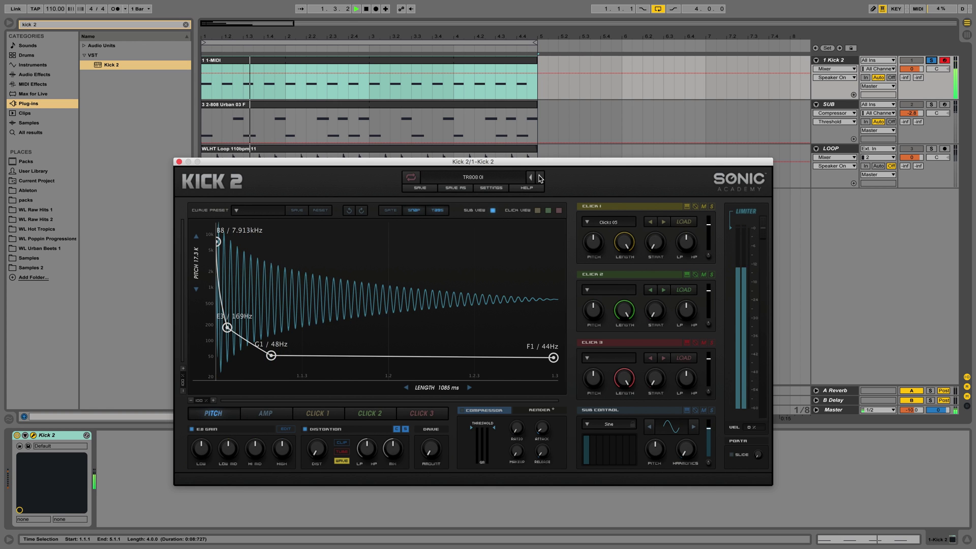
left_click(541, 178)
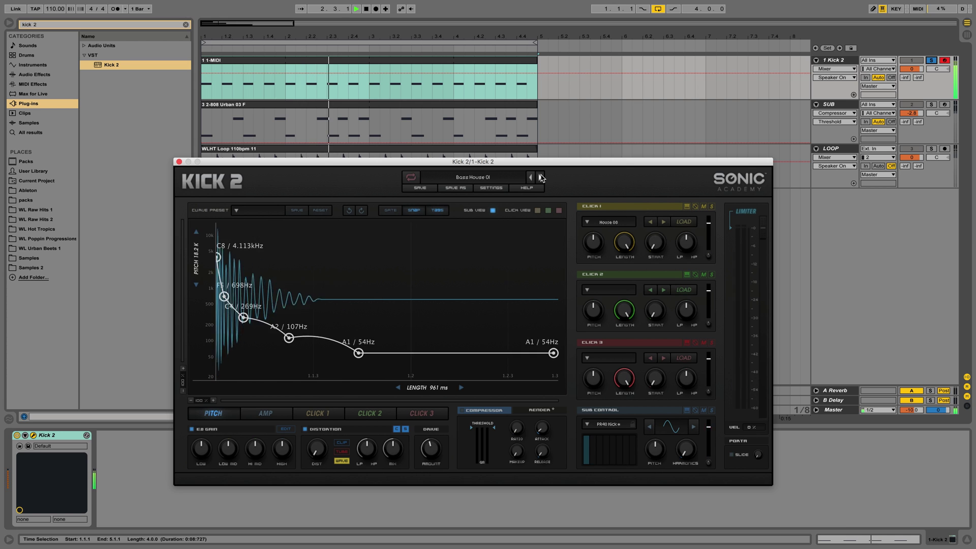
left_click(540, 177)
left_click(540, 177)
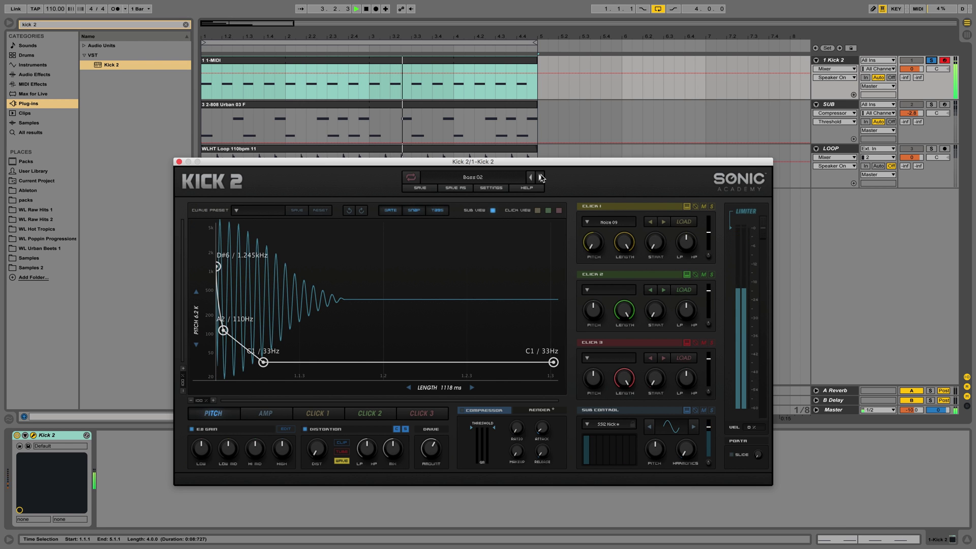
left_click(540, 177)
left_click(541, 178)
left_click(541, 178)
Audition Techno Bass 02, Fox 01, Fox 02 and Fresh 02, then reset Kick 2 to default
left_click(541, 178)
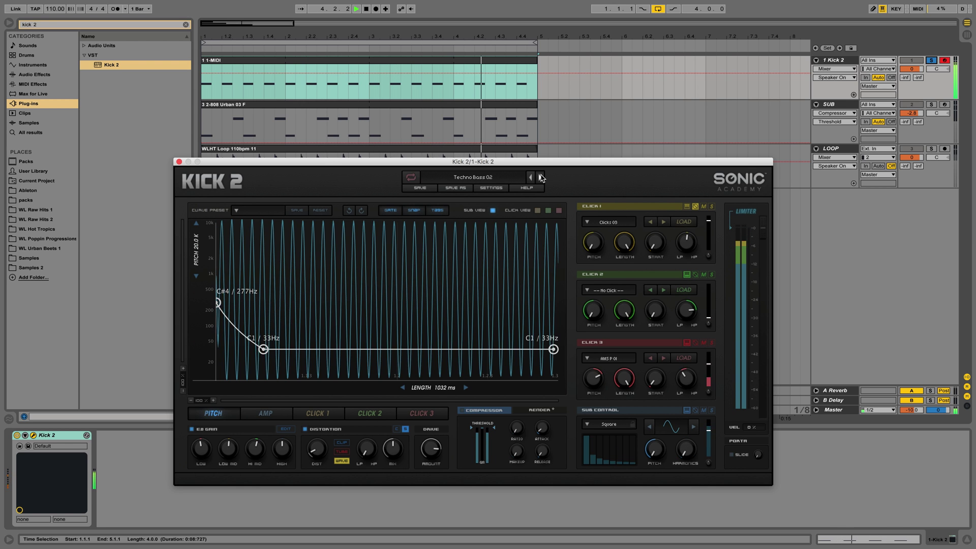
left_click(540, 177)
left_click(541, 178)
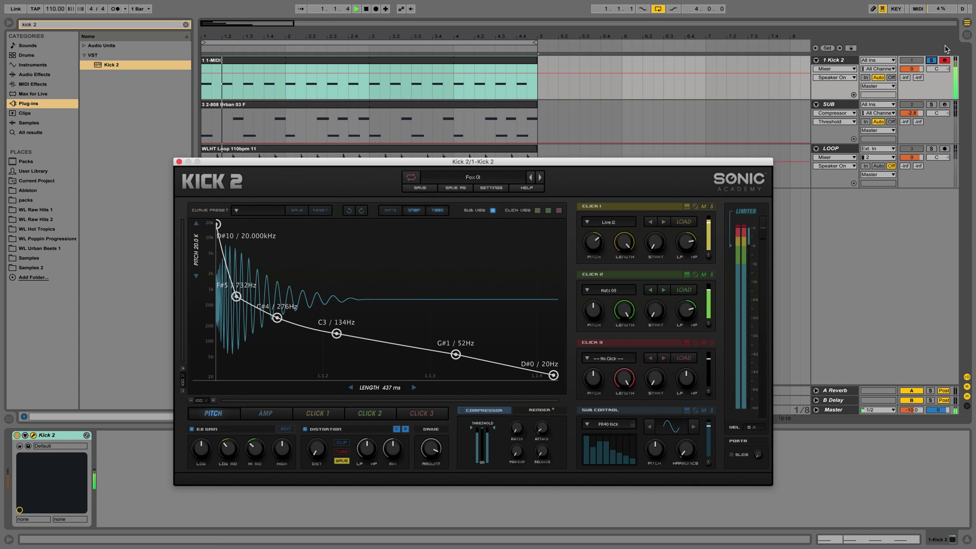
left_click(946, 49)
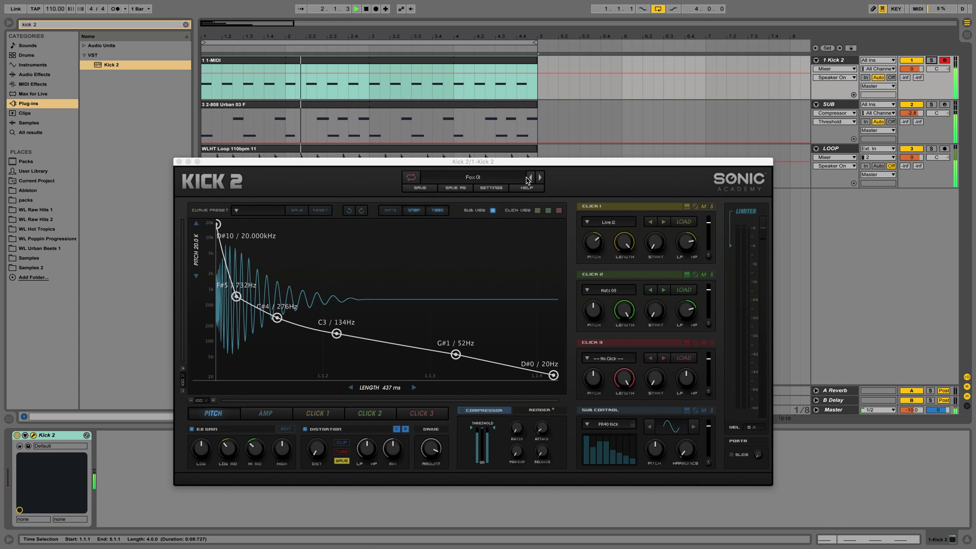
left_click(540, 178)
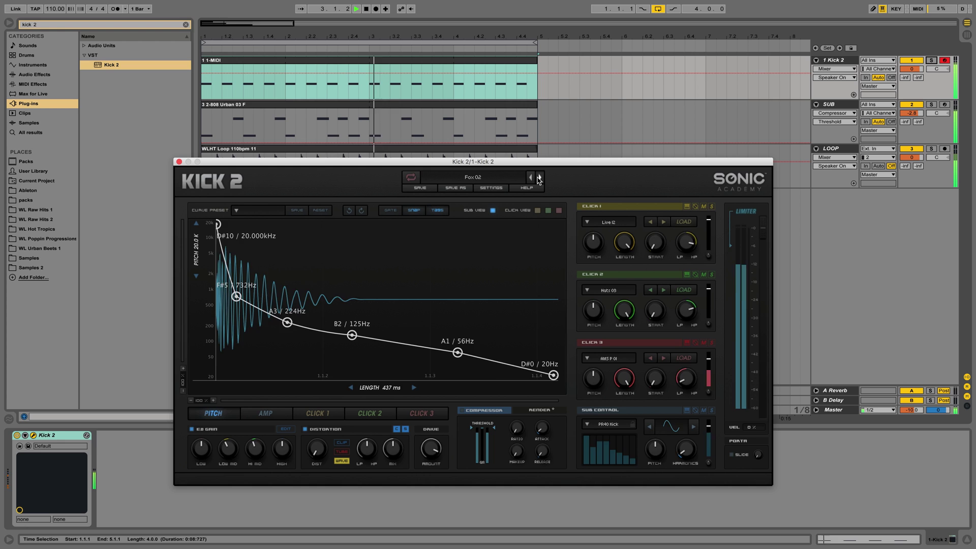
left_click(540, 177)
left_click(539, 178)
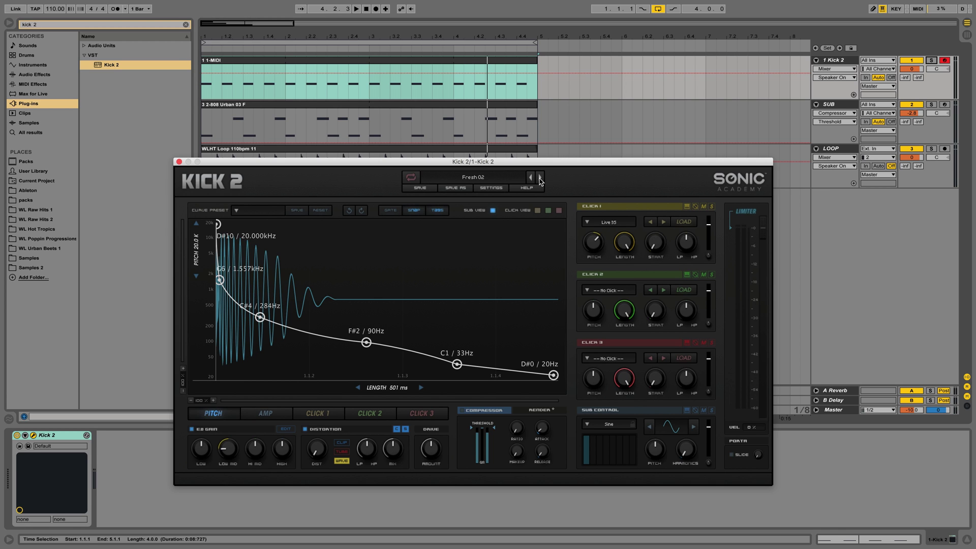
left_click(416, 177)
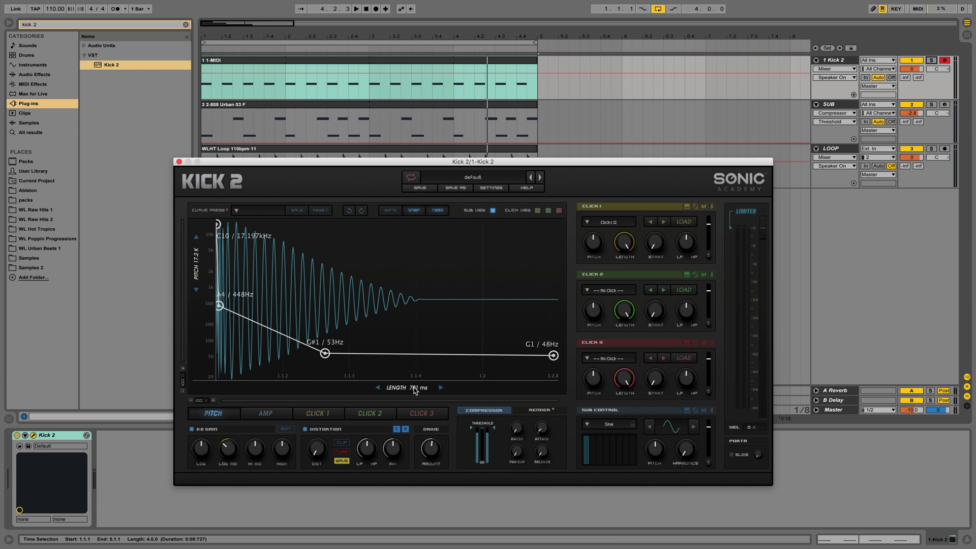
Shorten the kick to 600 ms and pull the pitch envelope's tail points down to about 44Hz
left_click_drag(404, 388, 374, 388)
key("space")
left_click(933, 60)
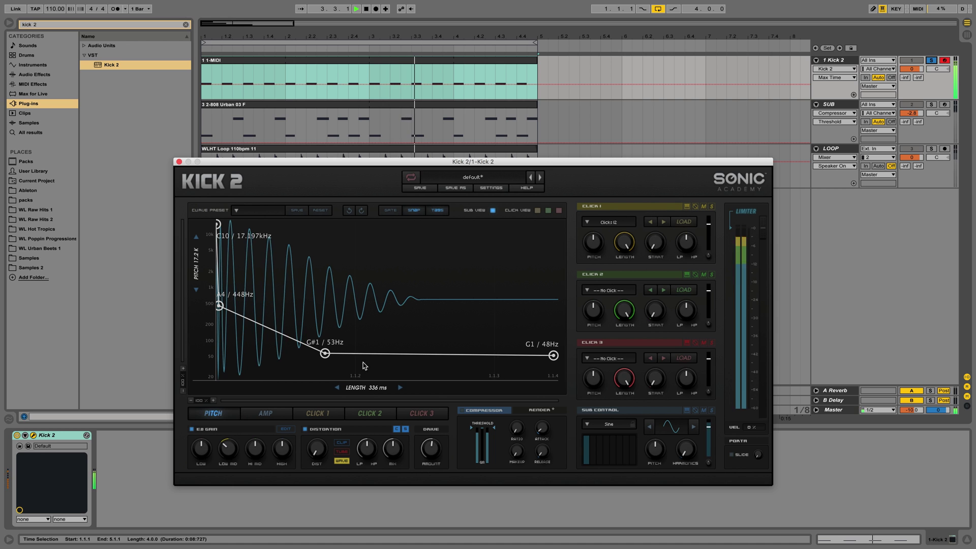
left_click_drag(326, 355, 389, 360)
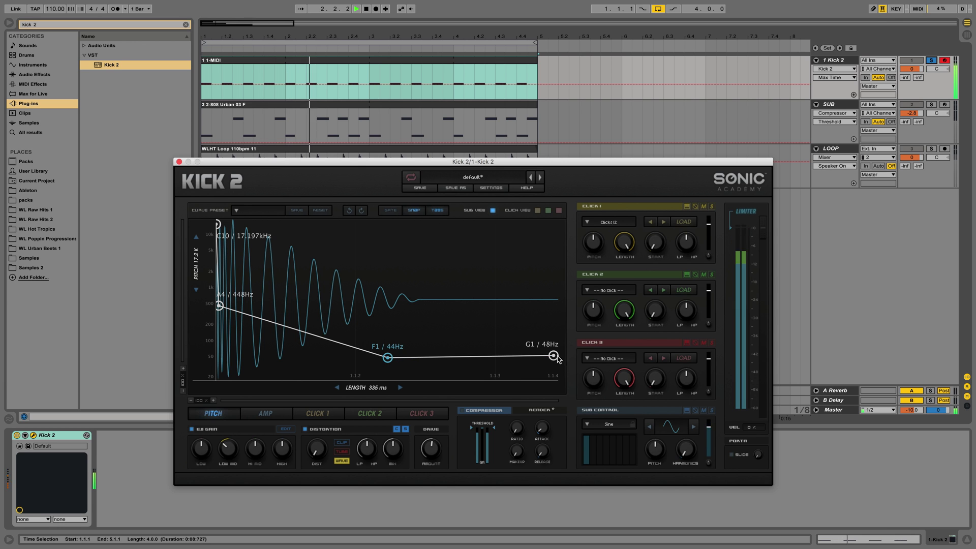
left_click_drag(557, 356, 556, 359)
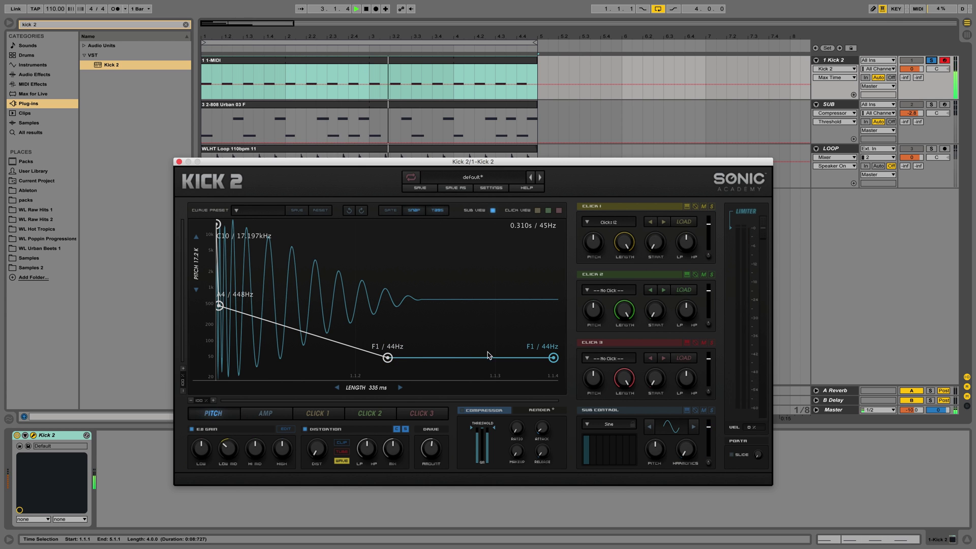
mouse_move(387, 358)
left_mouse_down()
mouse_move(375, 359)
mouse_move(408, 359)
mouse_move(387, 358)
left_mouse_up()
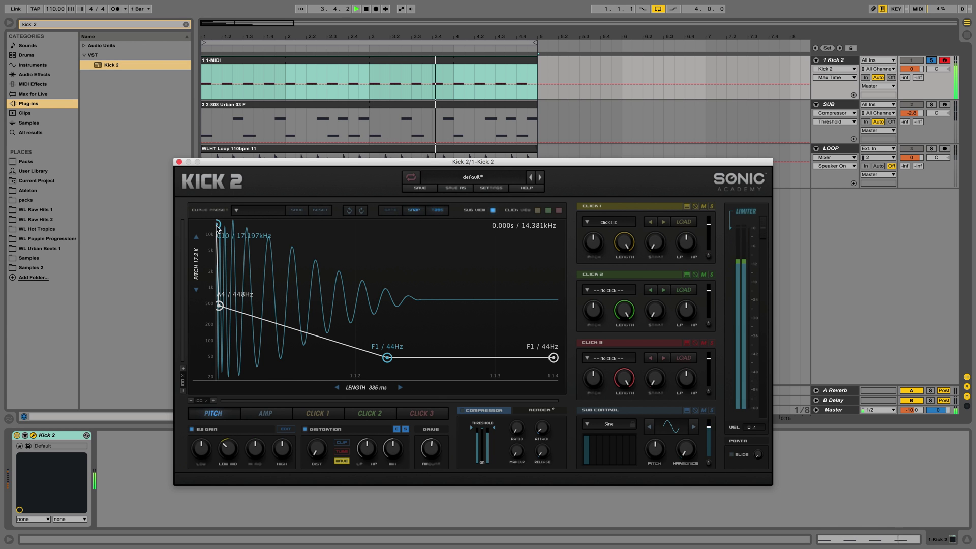
Lower the starting pitch to C8, set the second point to F4/349Hz and the middle to E1/41Hz
left_click_drag(215, 234, 209, 266)
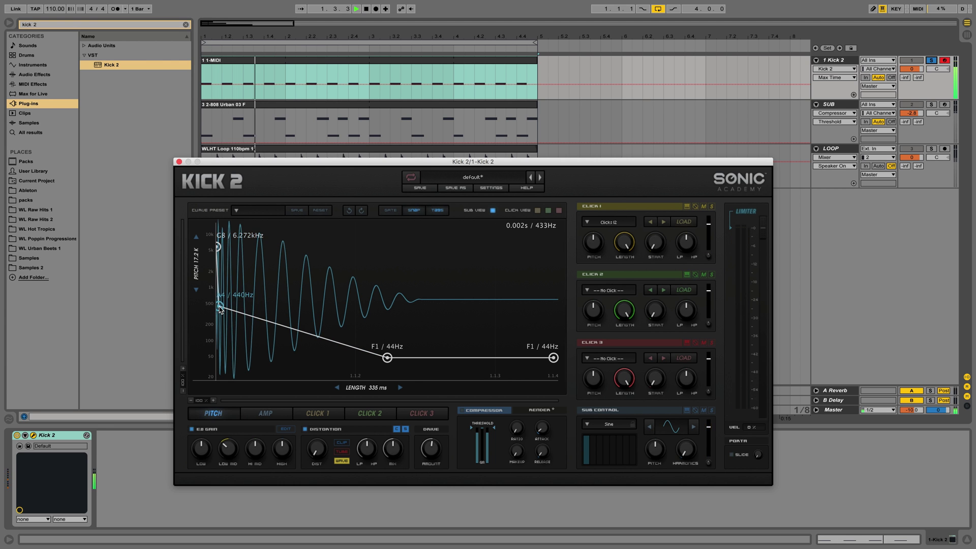
left_click_drag(219, 309, 227, 308)
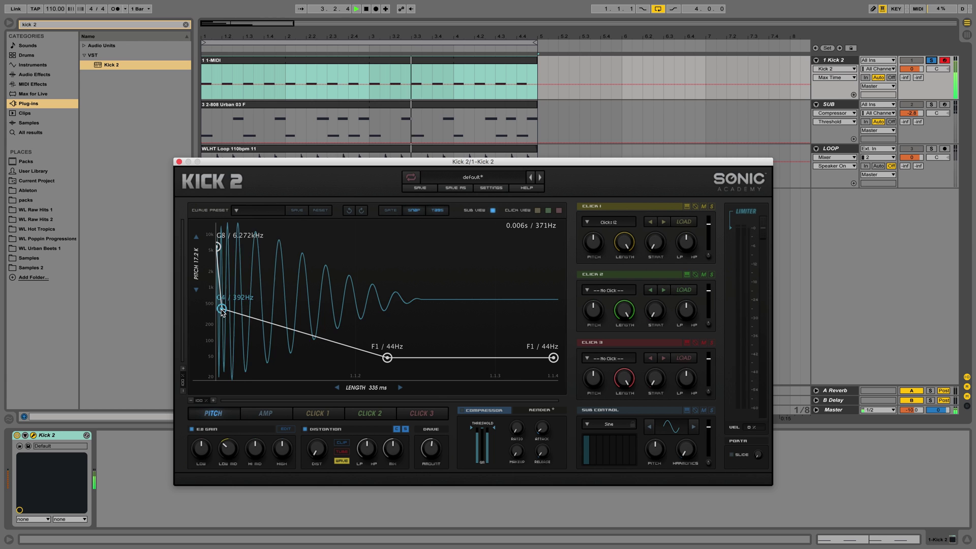
left_click_drag(225, 314, 223, 313)
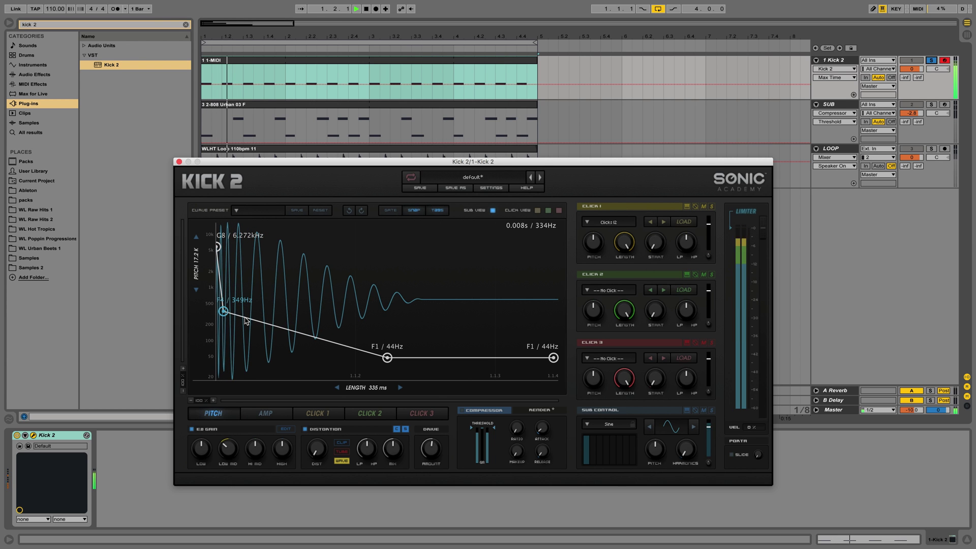
left_click_drag(327, 339, 328, 338)
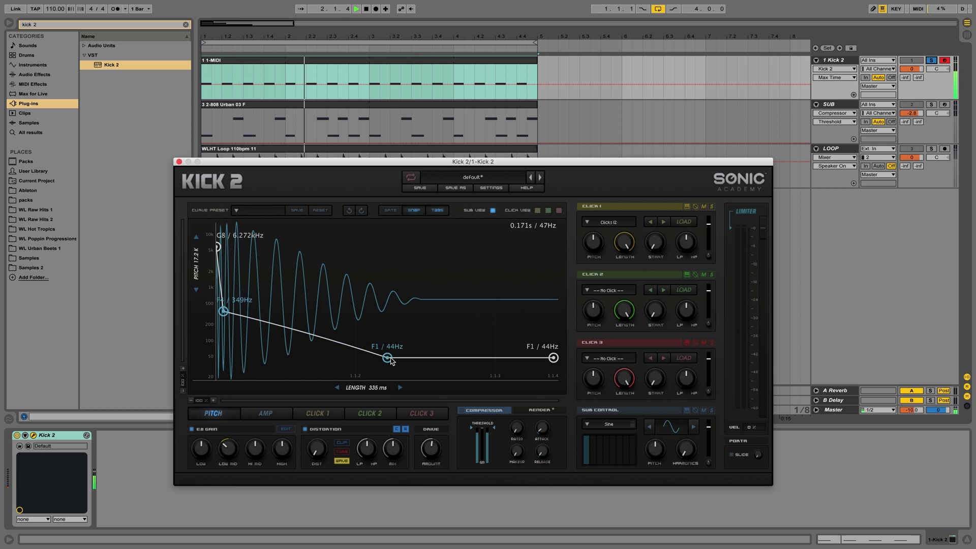
mouse_move(403, 361)
left_mouse_down()
mouse_move(442, 362)
mouse_move(409, 362)
left_mouse_up()
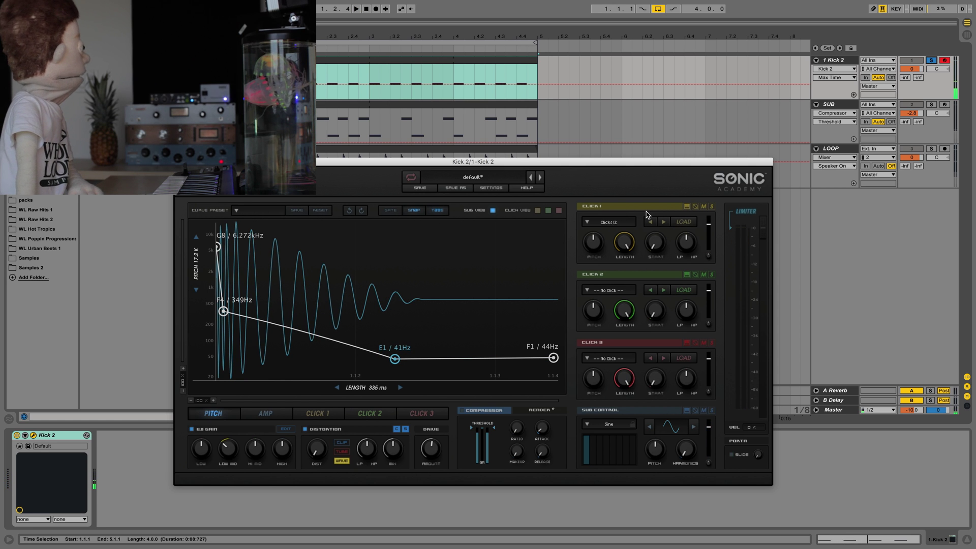
Load WL Hot Kick 33.wav into Click 1, then cycle samples during playback up to WL Hot Kick 44
left_click(683, 224)
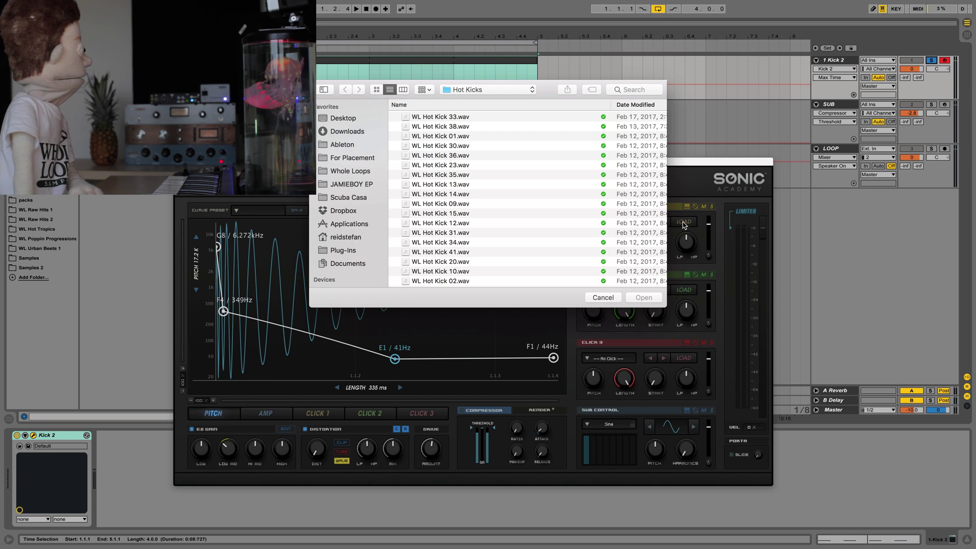
scroll(447, 116, "up", 3)
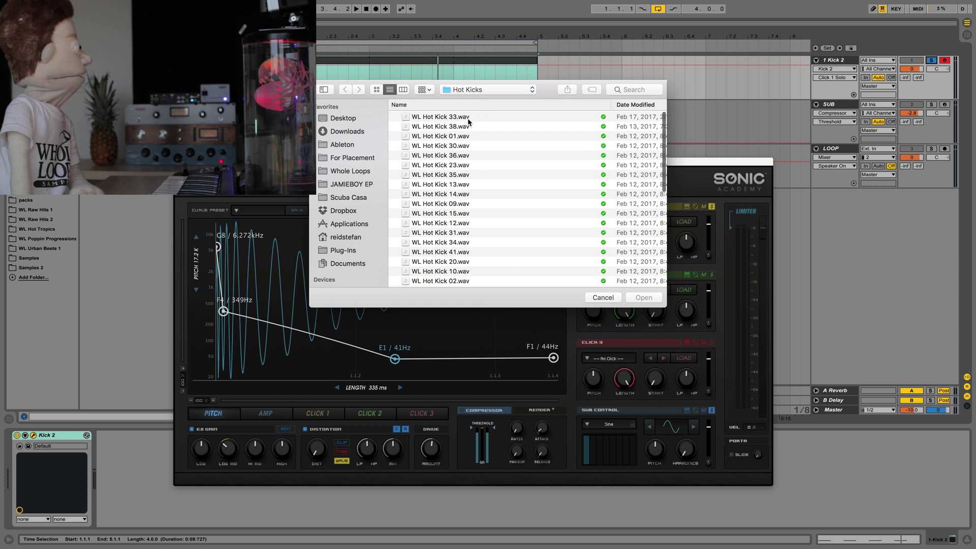
double_click(464, 120)
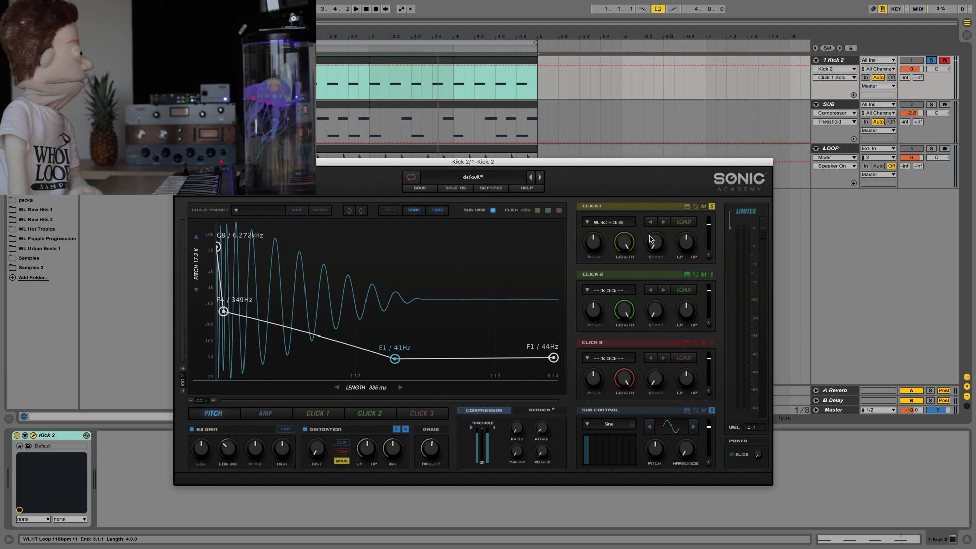
key("space")
left_click(665, 222)
left_click(665, 223)
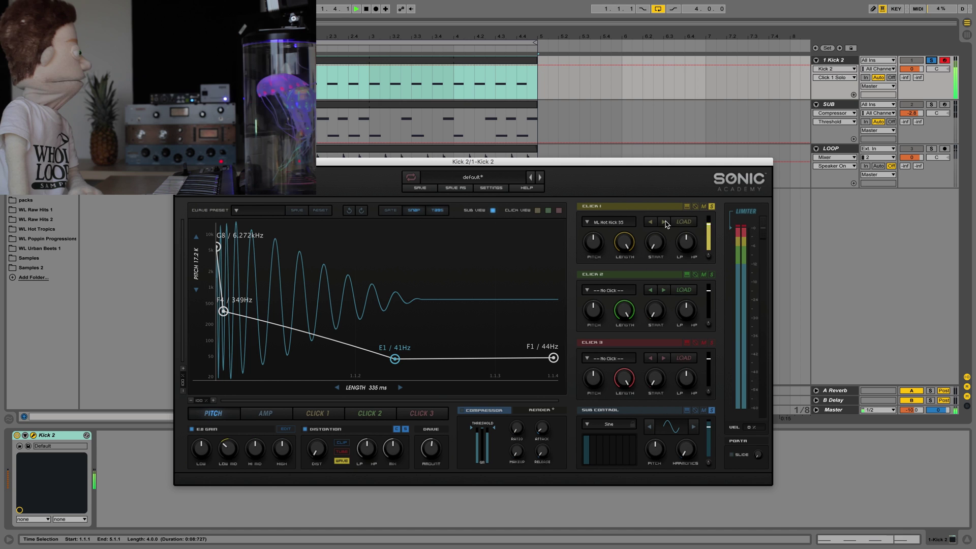
left_click(665, 222)
left_click(665, 222)
left_click(665, 222)
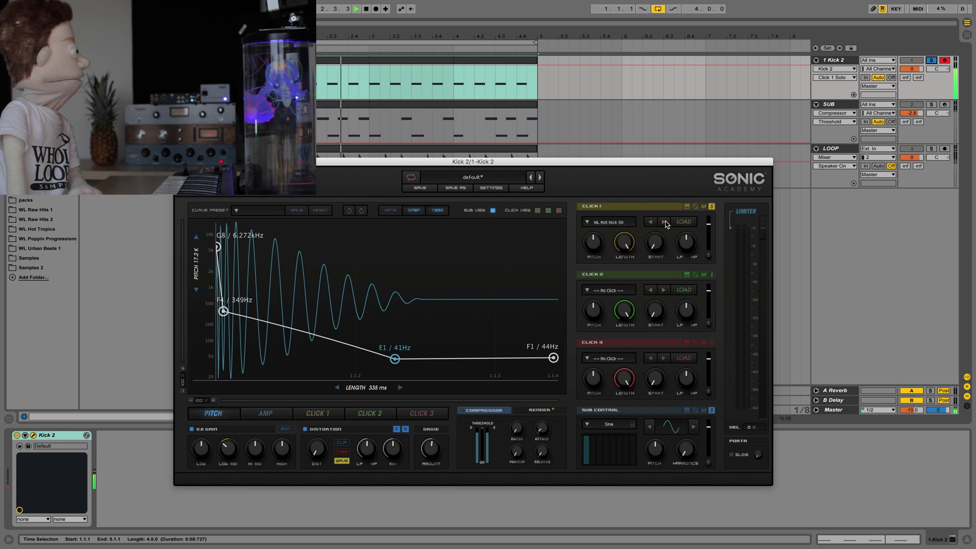
left_click(665, 222)
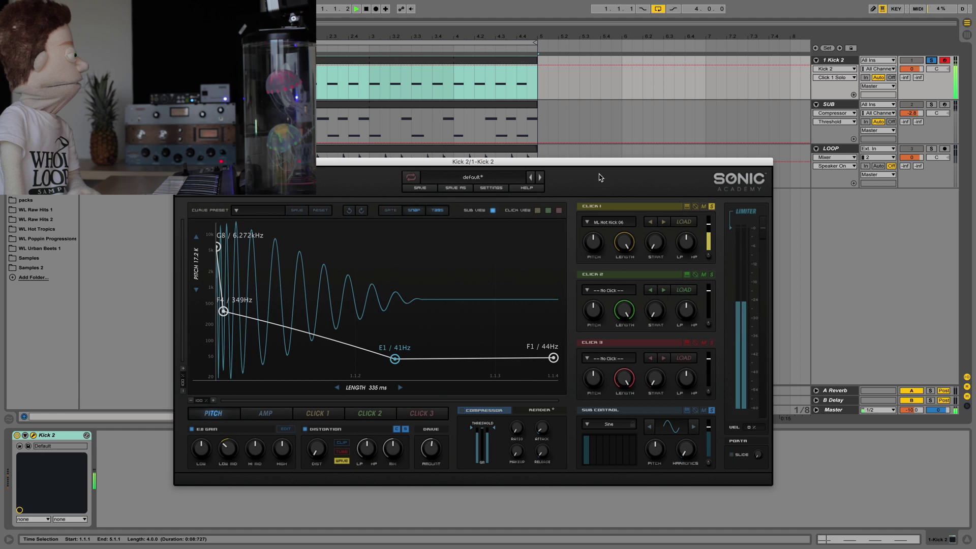
Bend the Click 1 volume envelope into a concave decay and set its START to 0.90 %
left_click(325, 412)
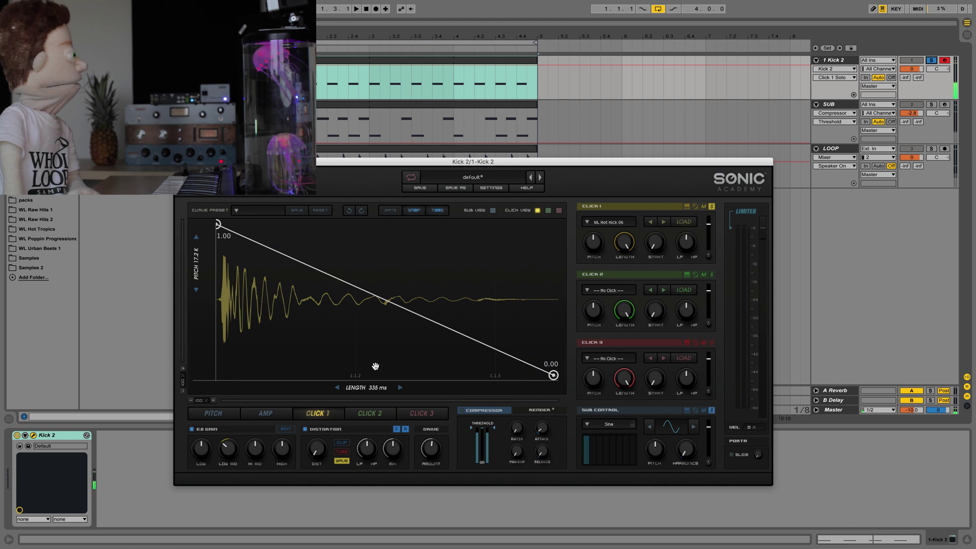
key("space")
left_click_drag(384, 302, 371, 324)
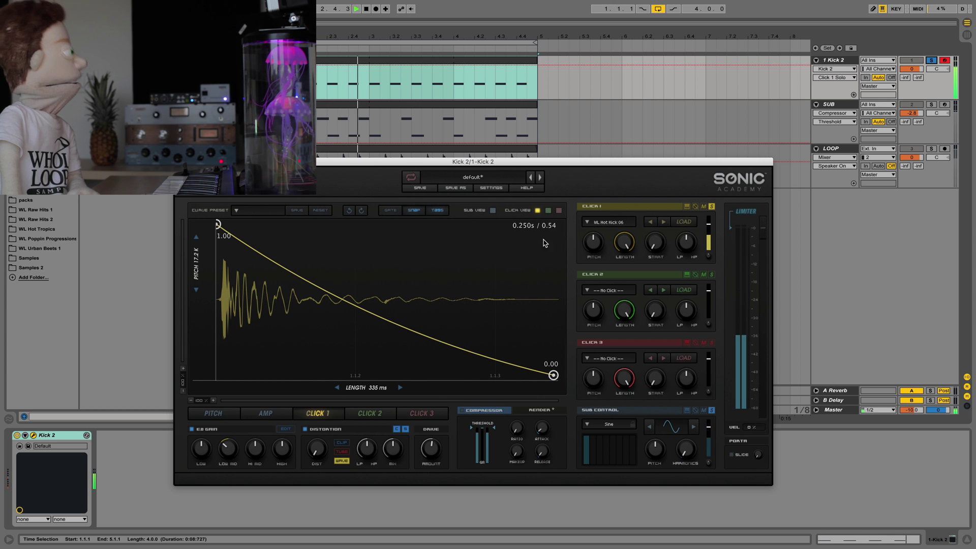
left_click(656, 248)
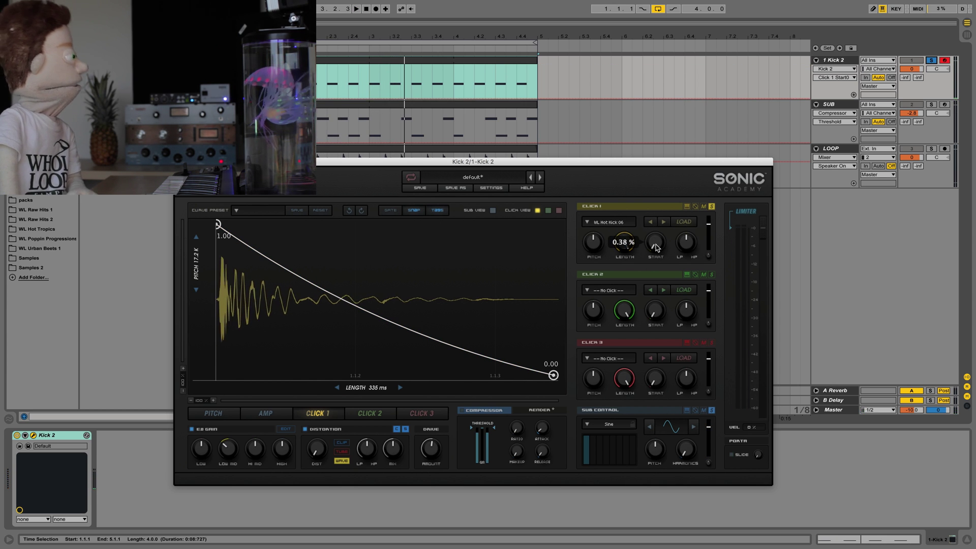
scroll(656, 248, "up", 5)
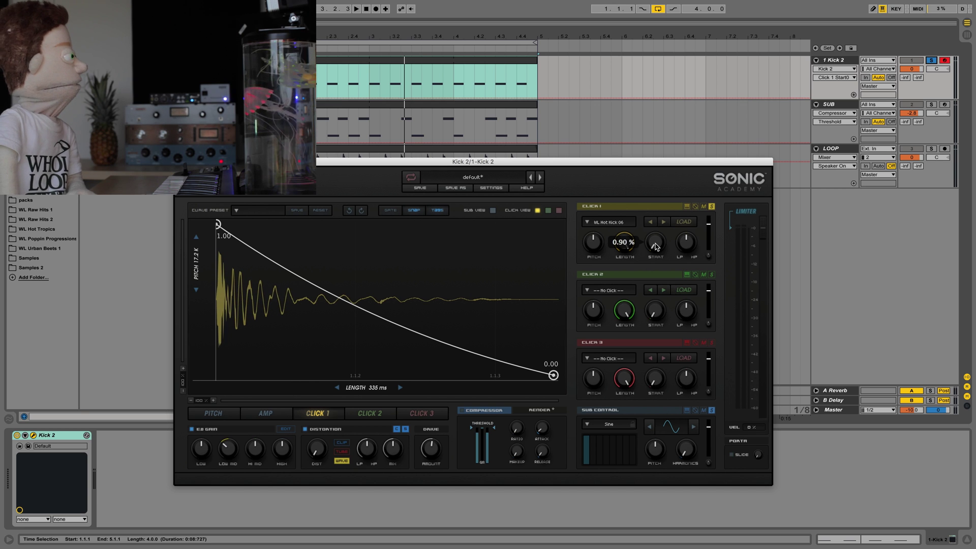
key("space")
key("space")
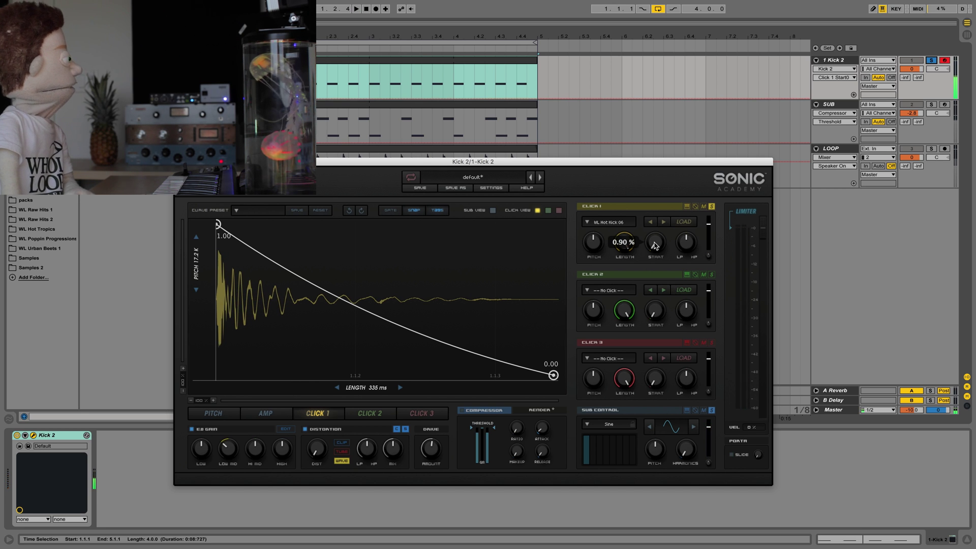
key("space")
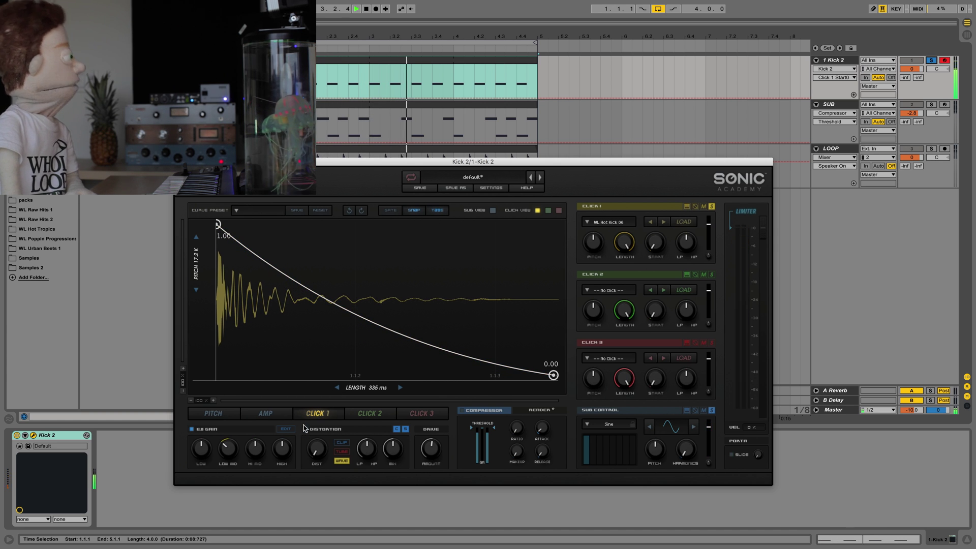
Add WAVE distortion at about 12 % and cut the low-mid EQ band to -19.5 dB
mouse_move(316, 446)
left_mouse_down()
mouse_move(323, 415)
mouse_move(314, 439)
left_mouse_up()
left_click(342, 461)
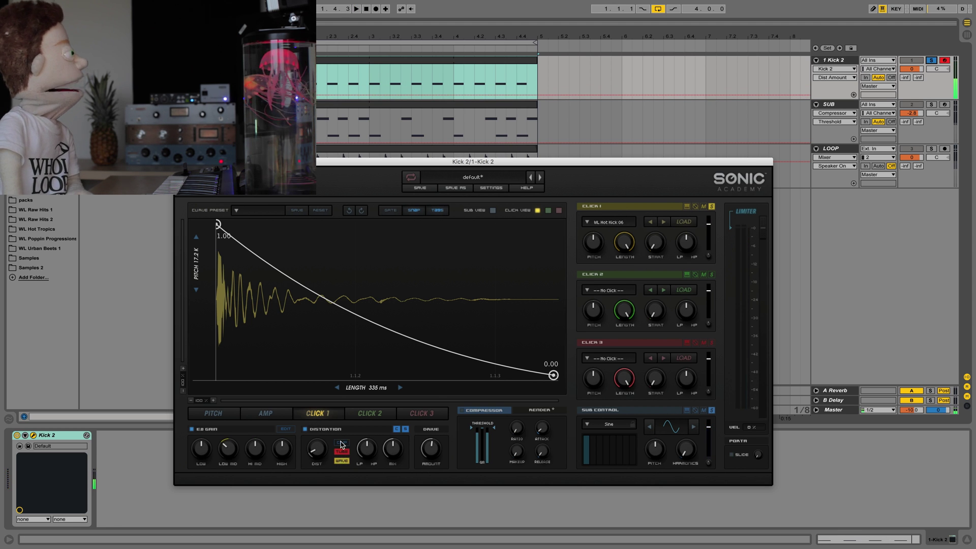
left_click(342, 443)
left_click(341, 461)
key("space")
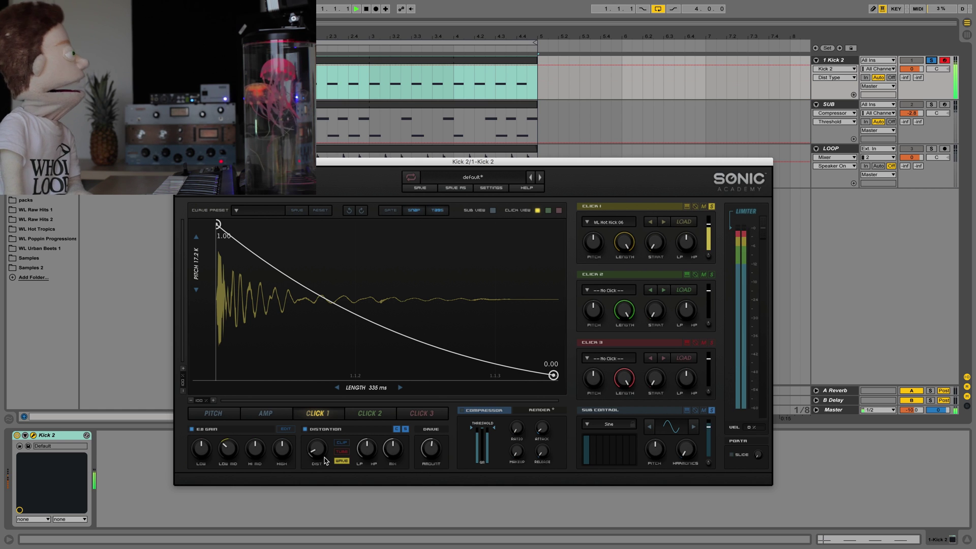
left_click_drag(324, 457, 322, 449)
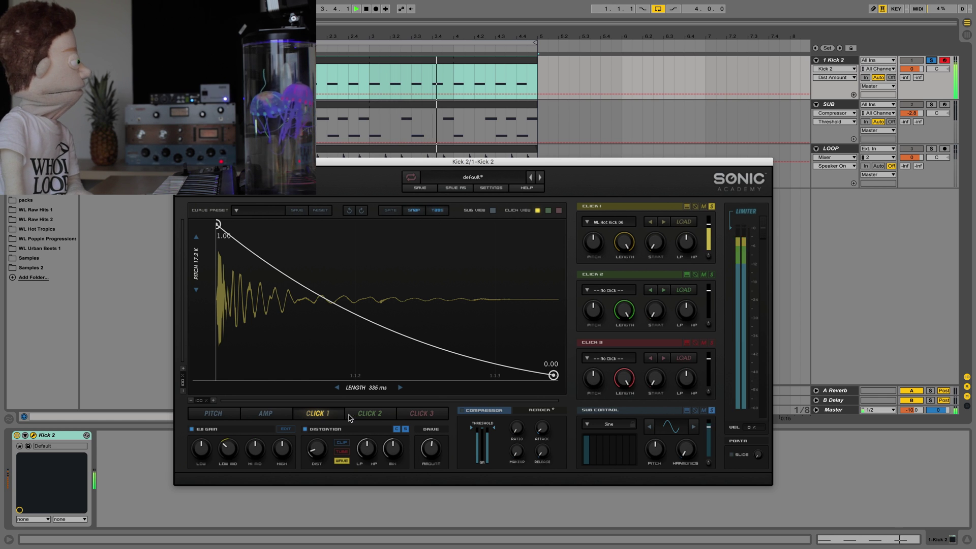
left_click_drag(228, 449, 285, 423)
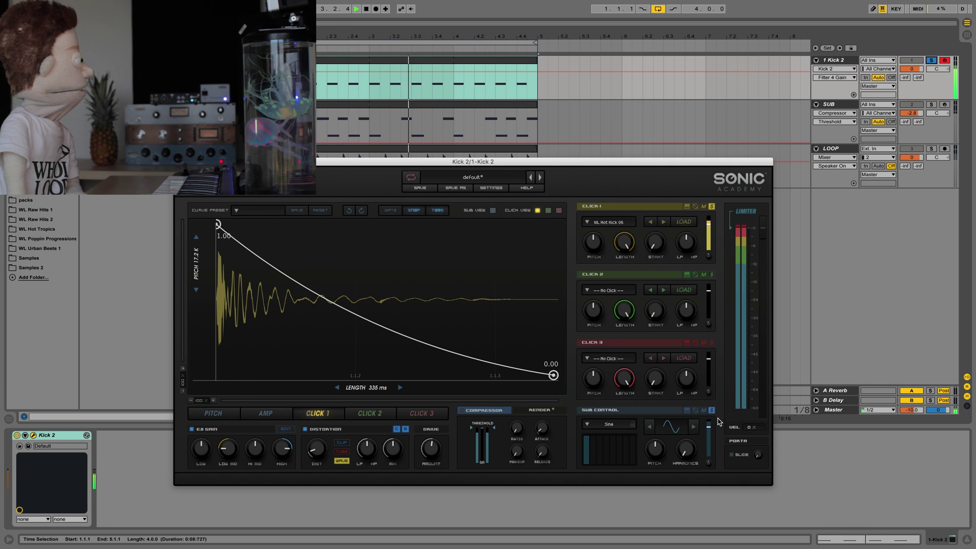
Unsolo the sub and Click 1 layers and trim the kick length to roughly 300 ms
left_click(712, 411)
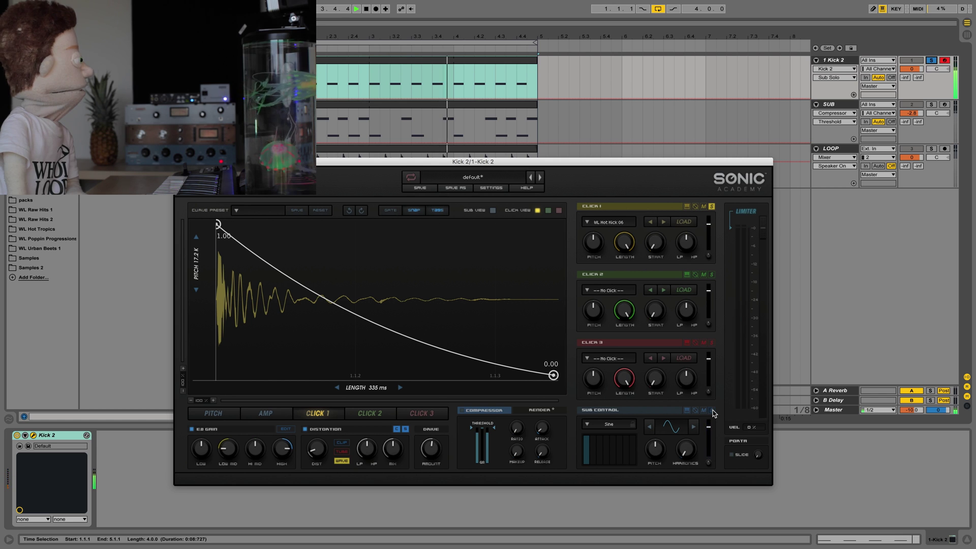
left_click(712, 206)
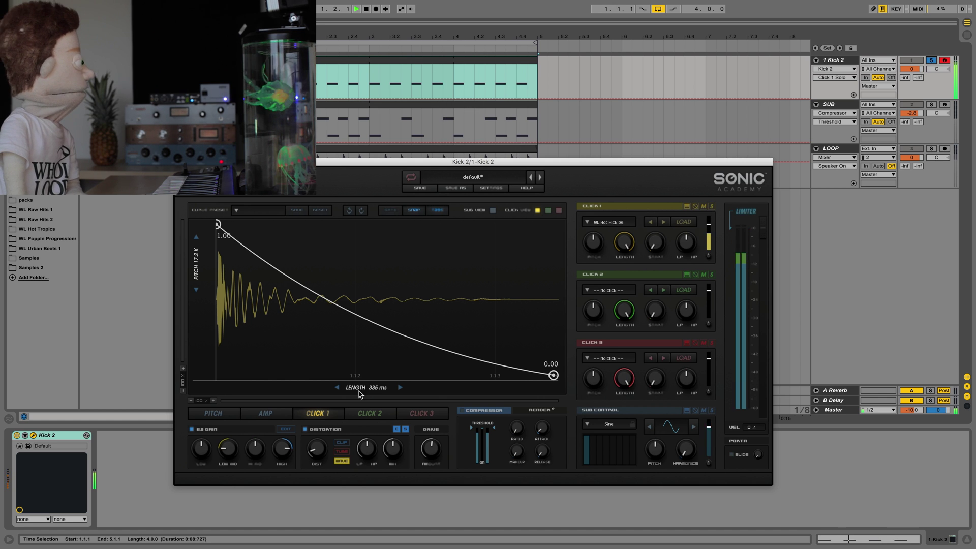
left_click_drag(360, 394, 355, 387)
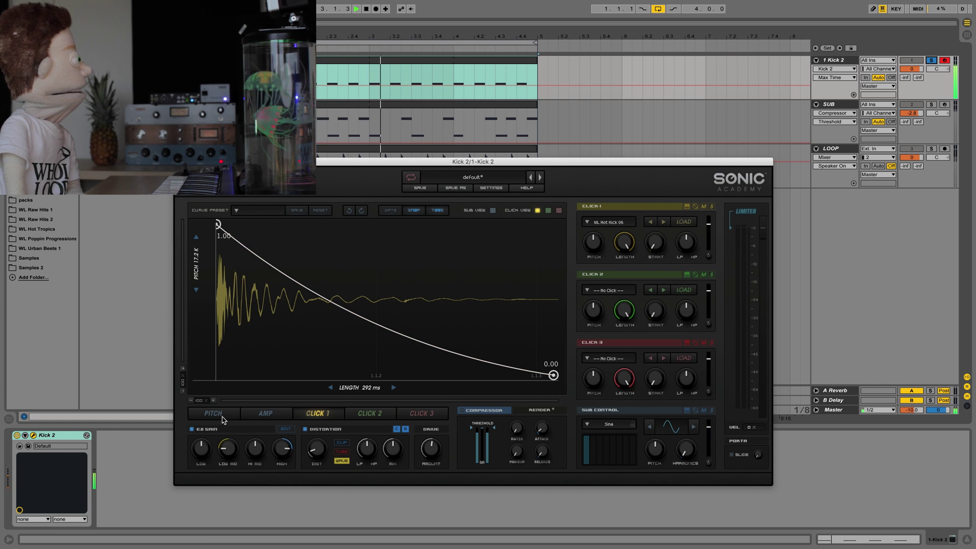
left_click(215, 412)
left_click_drag(368, 387, 364, 385)
Raise the pitch start to C10/16.744kHz, set the length to 402 ms, and move the low point to F#1/46Hz
mouse_move(223, 312)
left_mouse_down()
mouse_move(242, 314)
mouse_move(229, 337)
mouse_move(226, 264)
mouse_move(224, 300)
left_mouse_up()
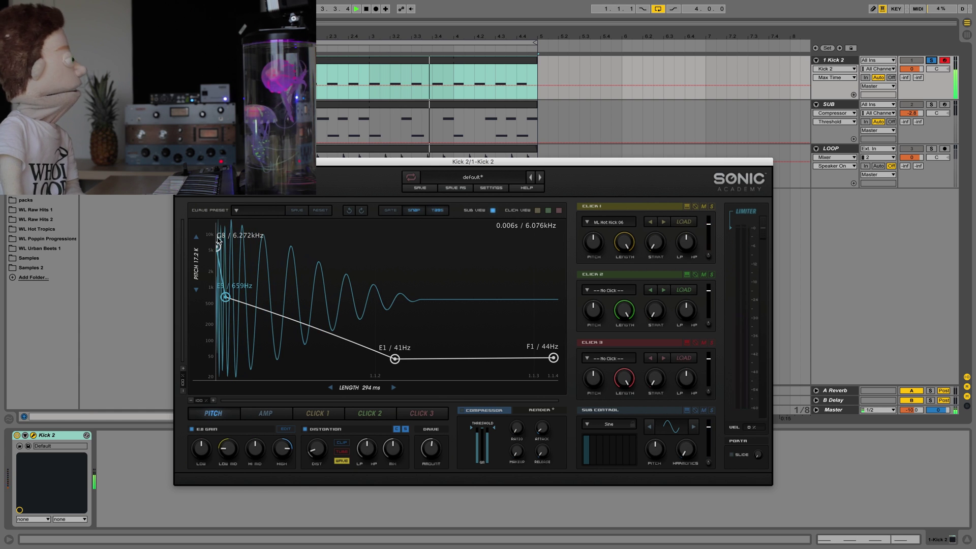
left_click_drag(218, 247, 216, 224)
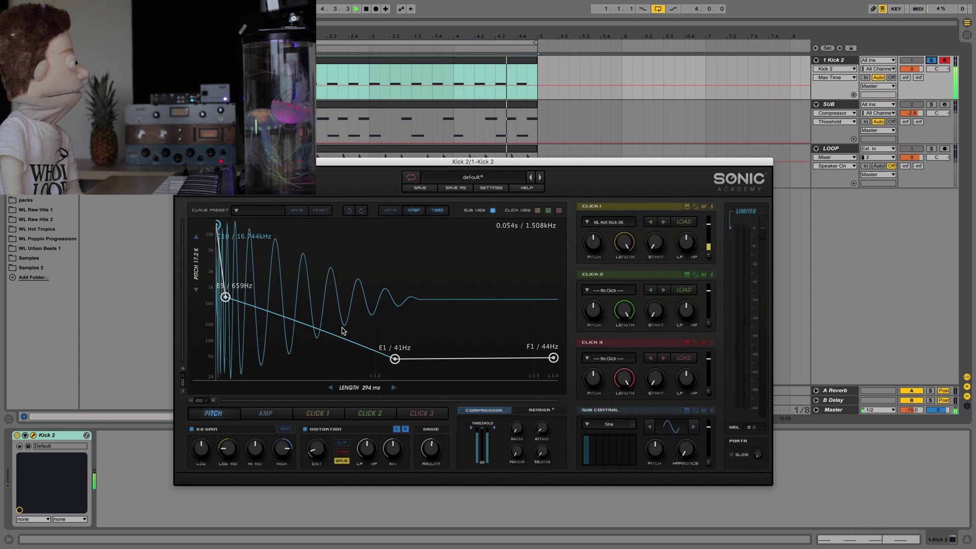
left_click_drag(372, 388, 369, 360)
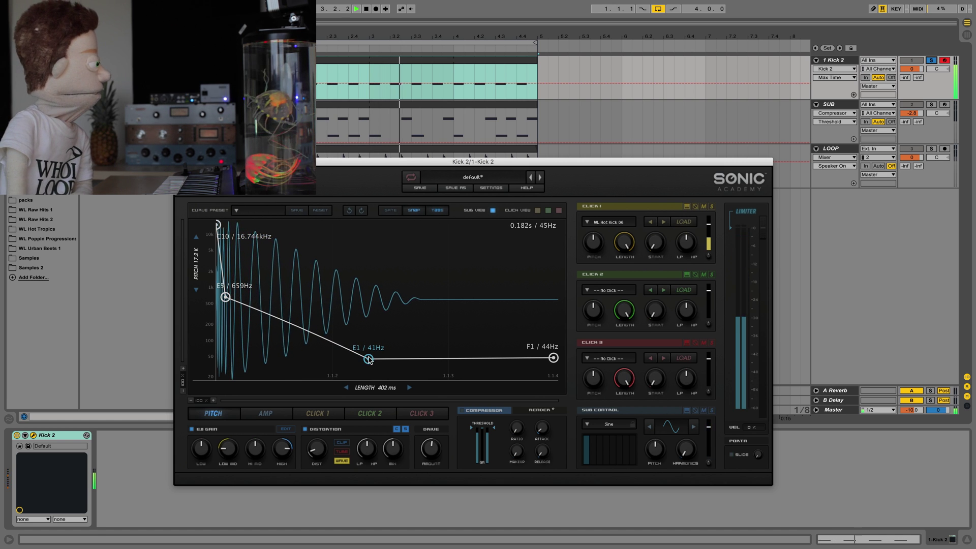
left_click_drag(370, 359, 363, 356)
Give Click 1 an earlier zero point, a bowed first segment and later fade, then pitch it to -6.00
left_click(326, 413)
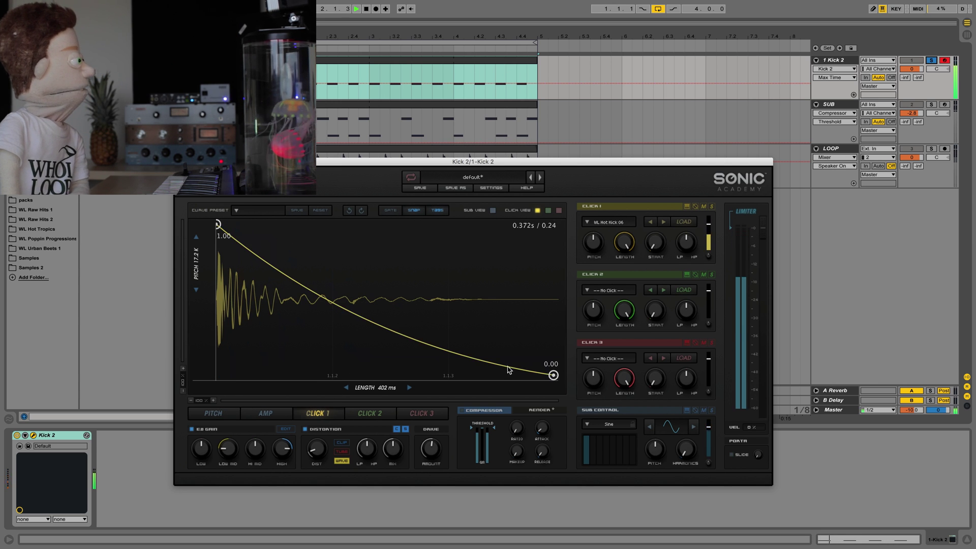
left_click_drag(420, 341, 390, 421)
left_click_drag(288, 275, 338, 213)
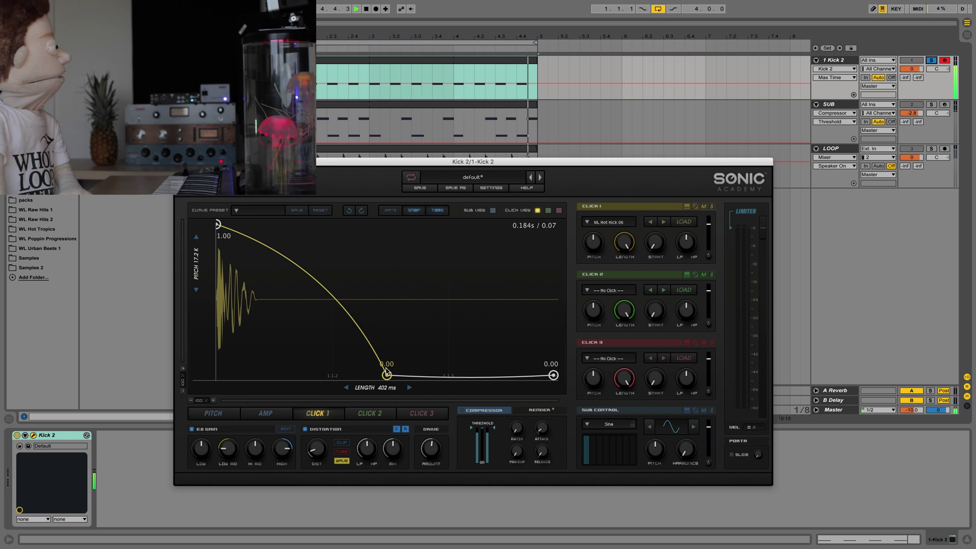
left_click_drag(395, 380, 472, 401)
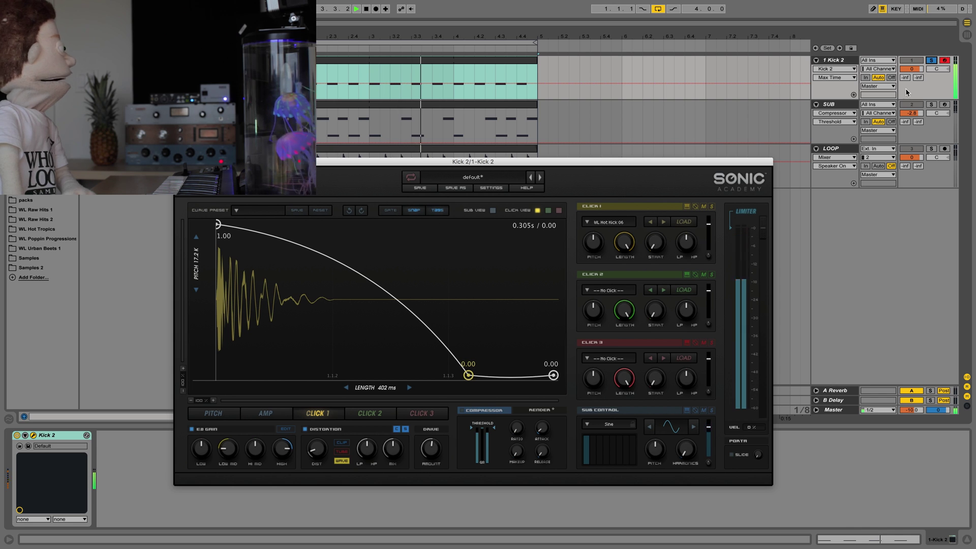
left_click(930, 60)
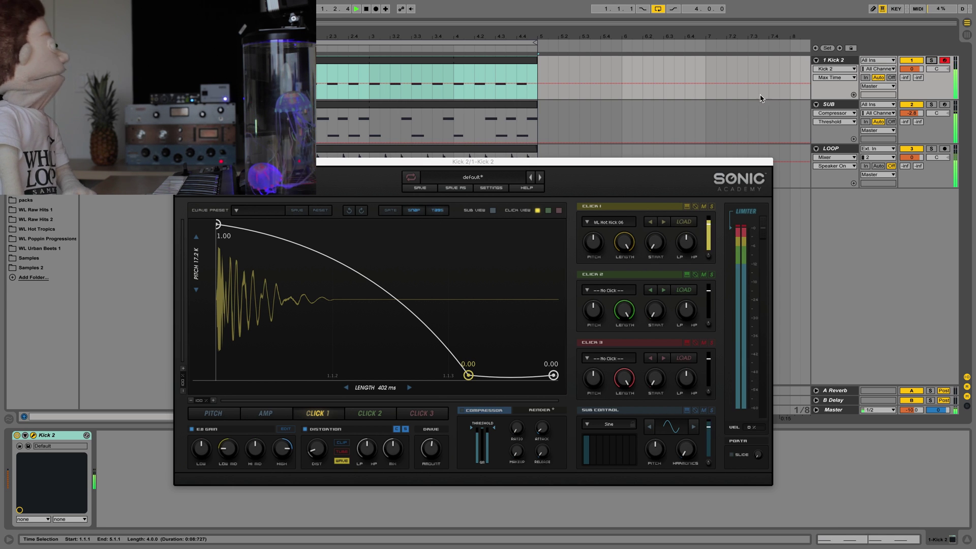
mouse_move(591, 249)
left_mouse_down()
mouse_move(589, 270)
mouse_move(591, 244)
left_mouse_up()
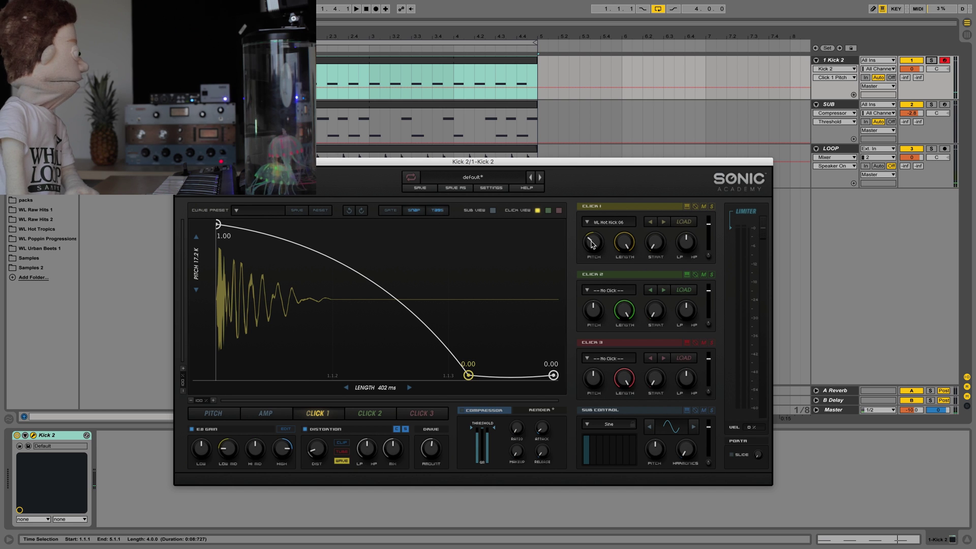
Nudge the Click 1 pitch back up, stop playback, and display the kick's AMP envelope
mouse_move(592, 244)
left_mouse_down()
mouse_move(602, 232)
mouse_move(598, 241)
left_mouse_up()
key("space")
key("space")
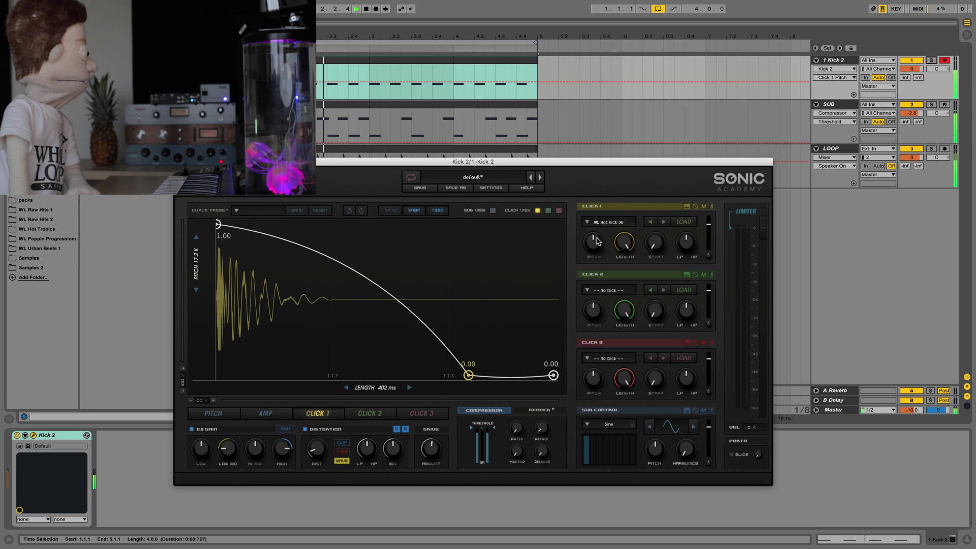
key("space")
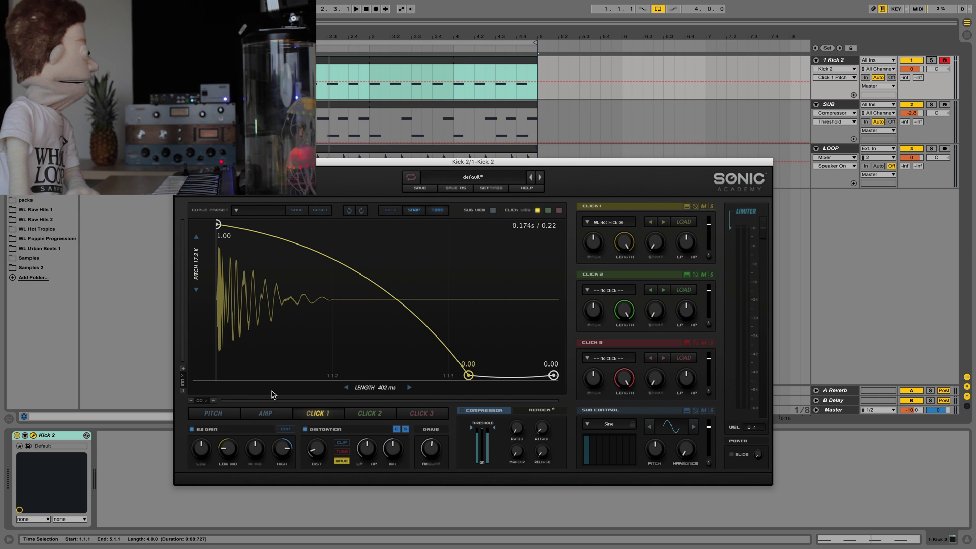
left_click(271, 413)
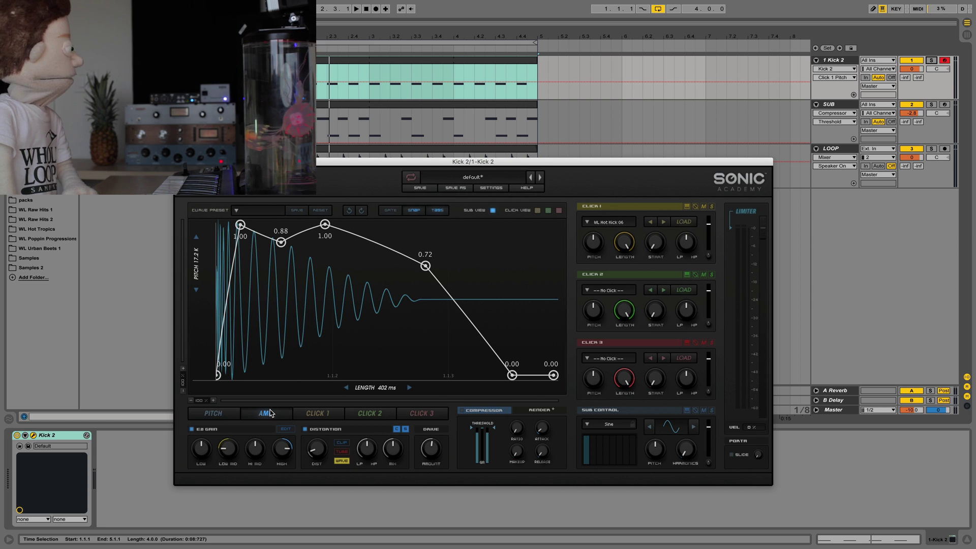
Raise the fourth amp envelope point from 0.72 to 0.85 and audition the louder body
left_click_drag(426, 266, 396, 249)
key("space")
key("space")
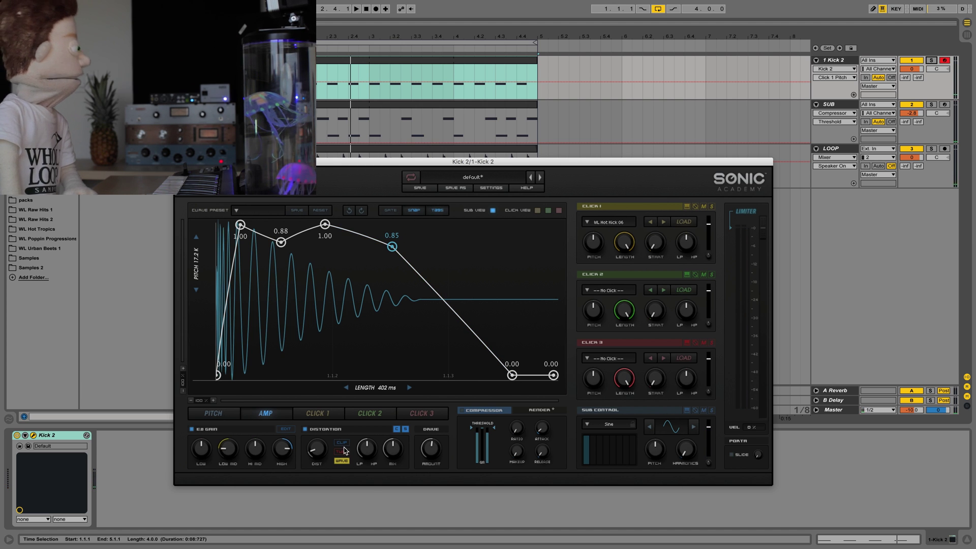
left_click(320, 415)
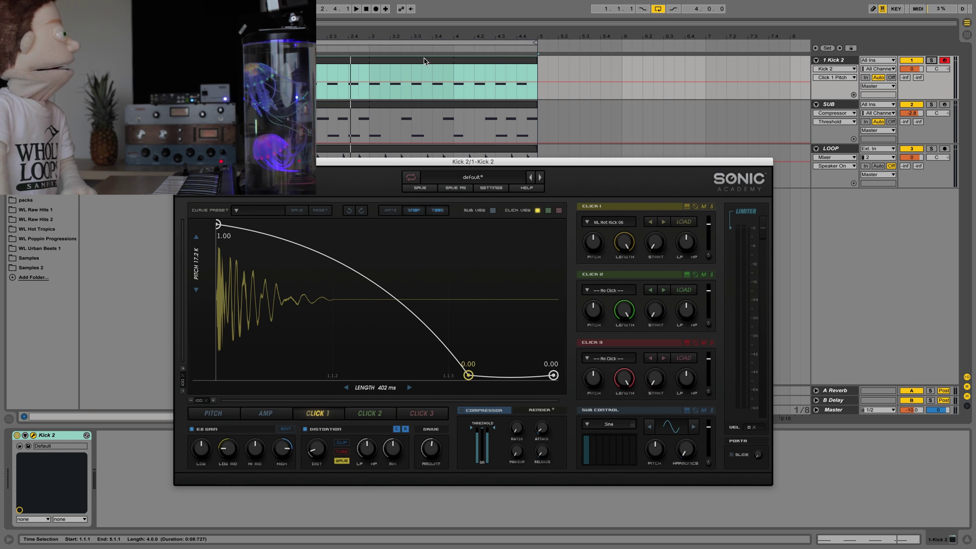
Duplicate the last C3 kick note to 1.4.3 as a soft ghost note at velocity 38
double_click(402, 63)
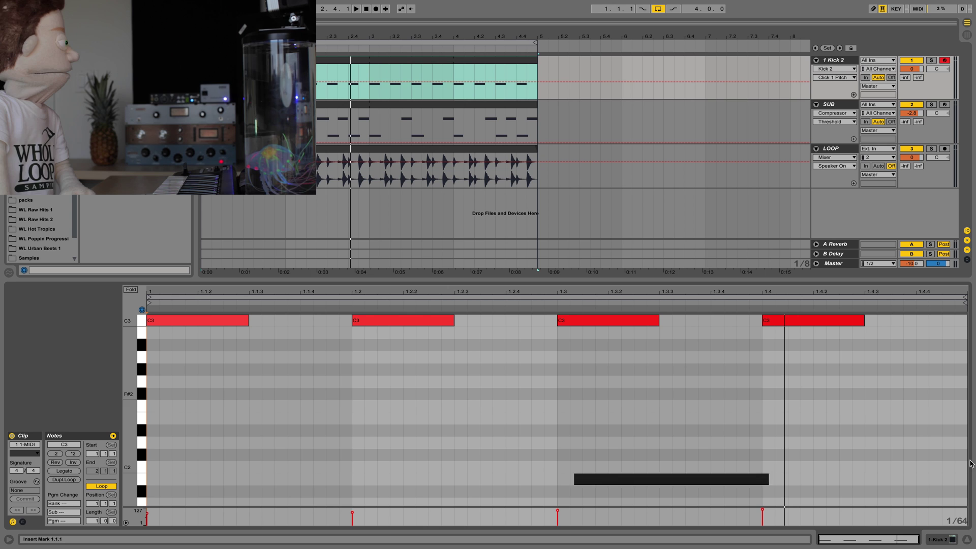
left_click_drag(789, 315, 883, 367)
left_click(432, 76)
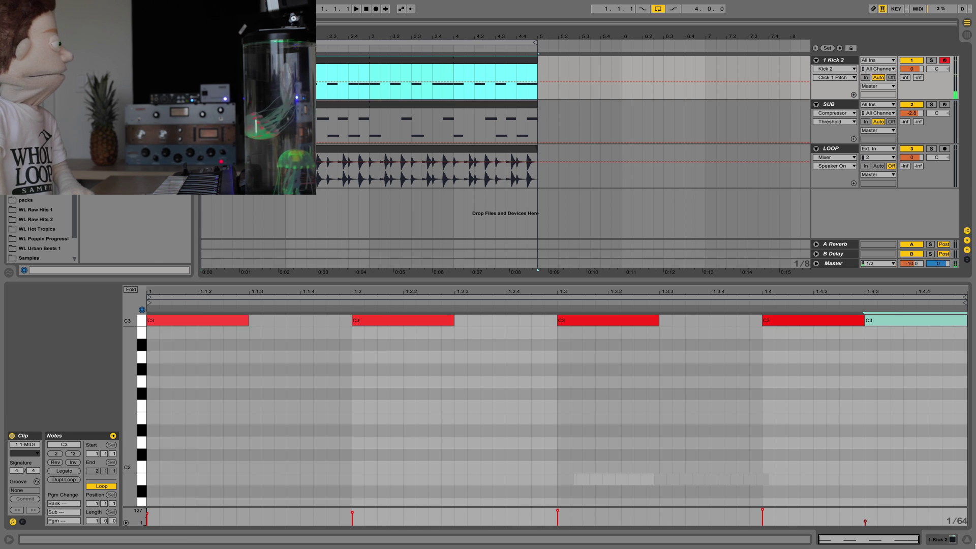
left_click(952, 539)
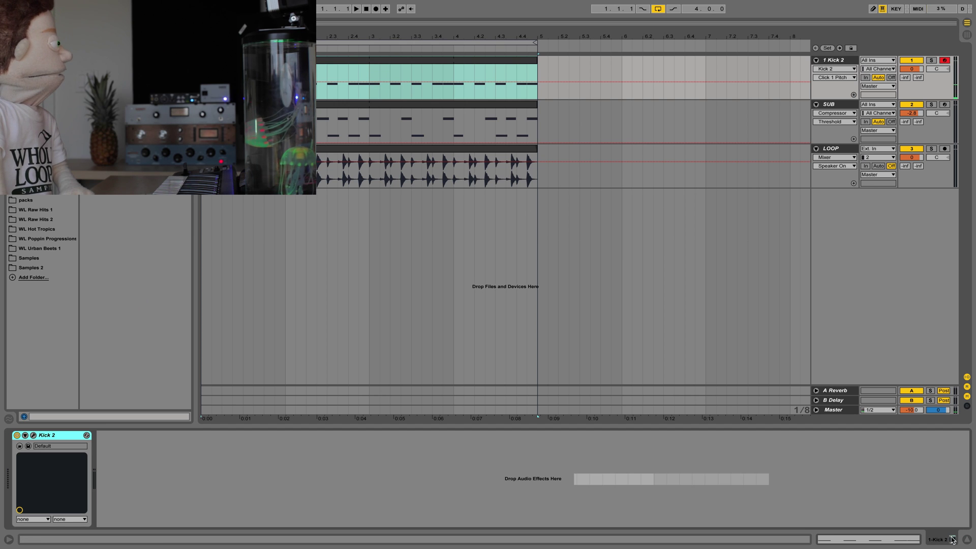
Set Kick 2's VEL sensitivity to 100 % and play back to hear the fill note
left_click(33, 435)
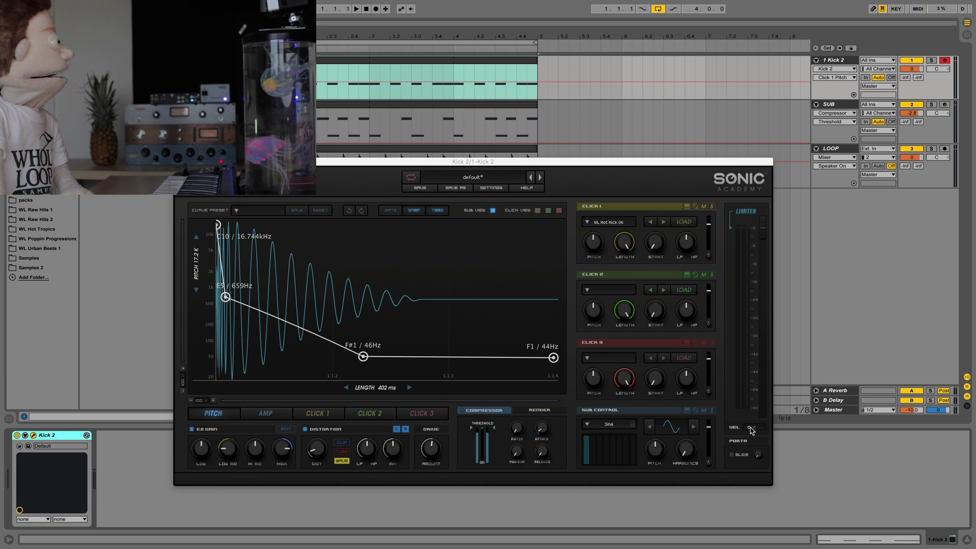
left_click_drag(751, 430, 751, 402)
key("space")
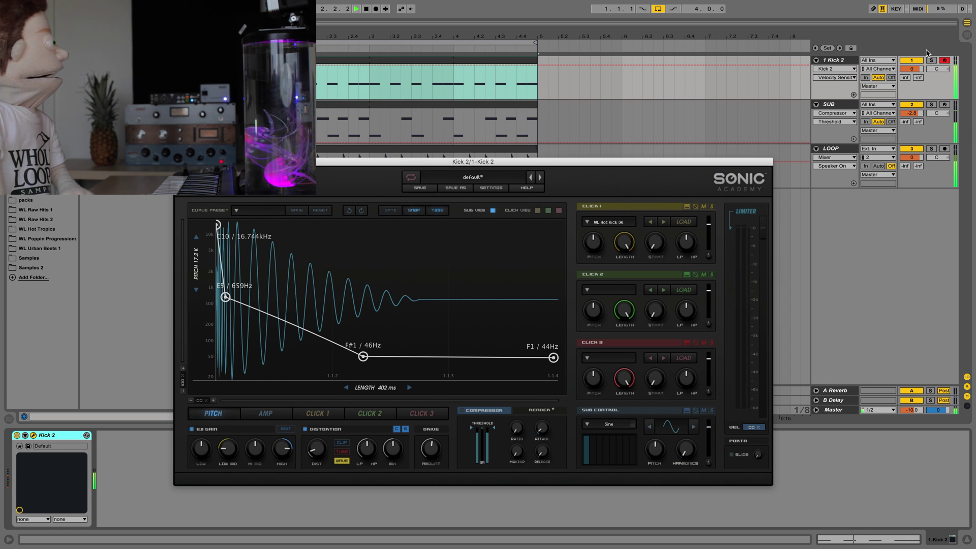
Toggle the LOOP track off and back on, then select the kick MIDI clip
left_click(919, 149)
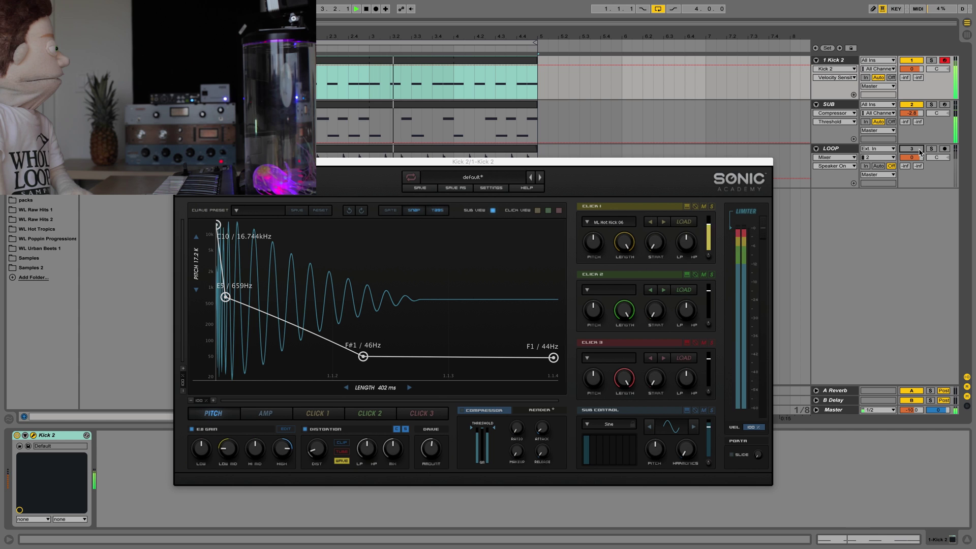
left_click(920, 150)
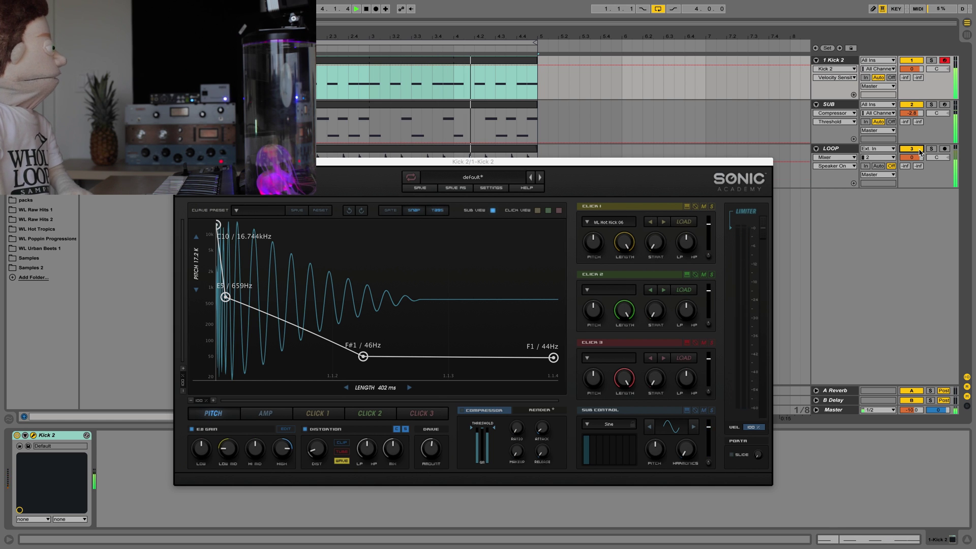
left_click(492, 89)
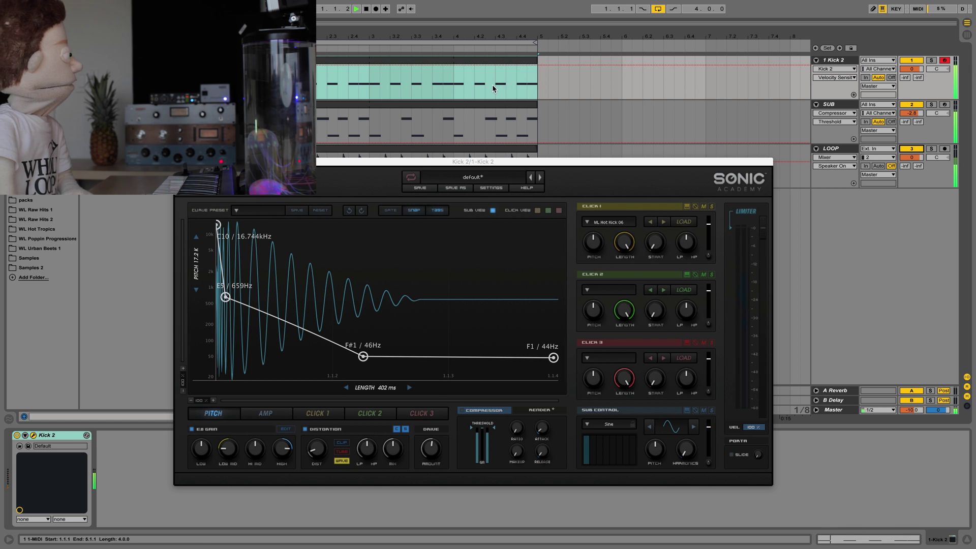
key("space")
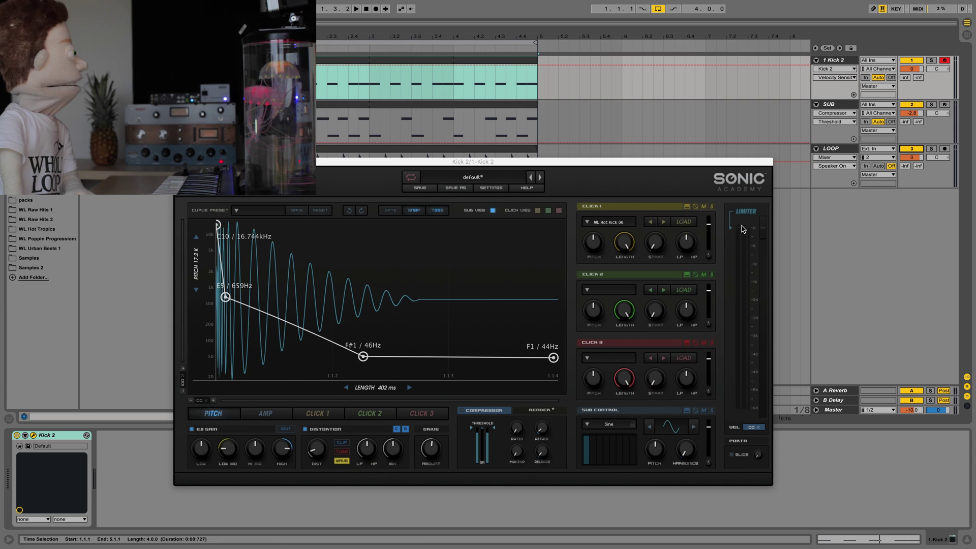
key("space")
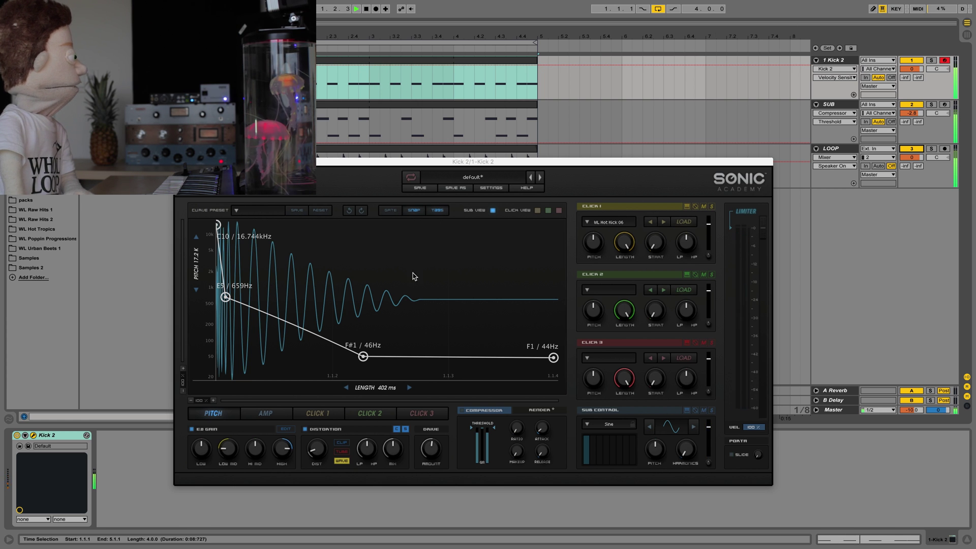
key("space")
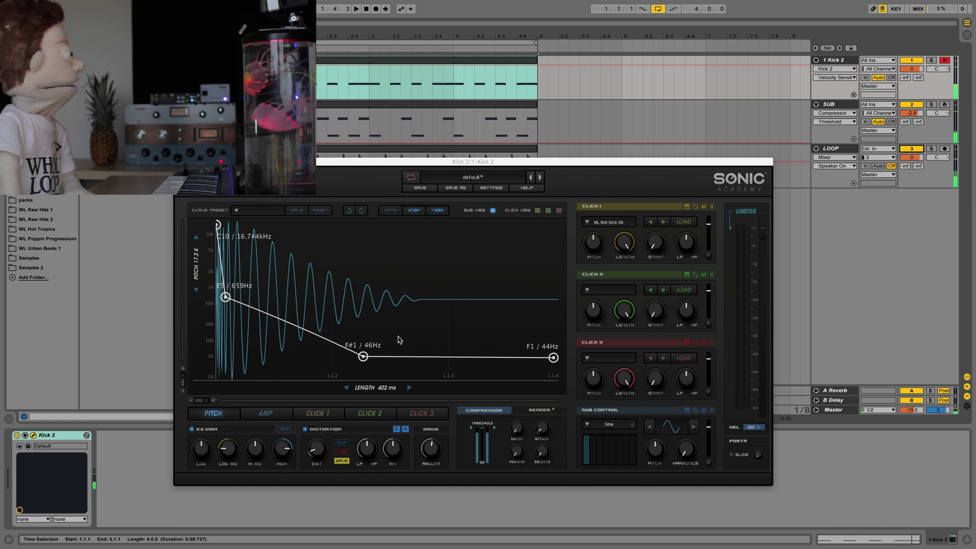